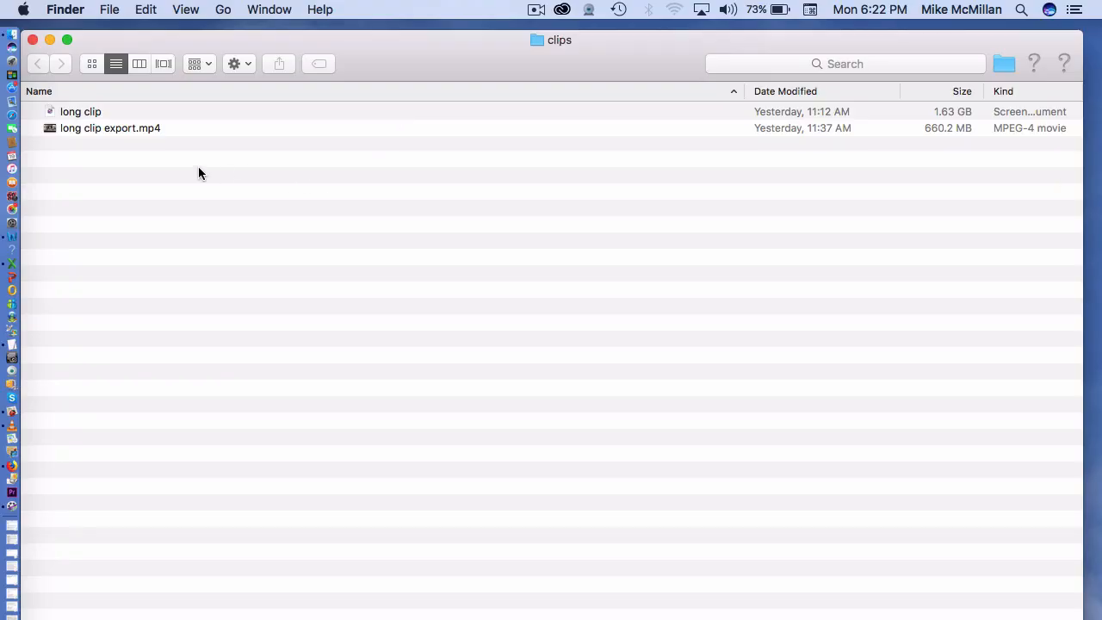
Step: Open the "long clip" ScreenFlow document from the clips folder
{"action": "left_click", "coordinate": [49, 111]}
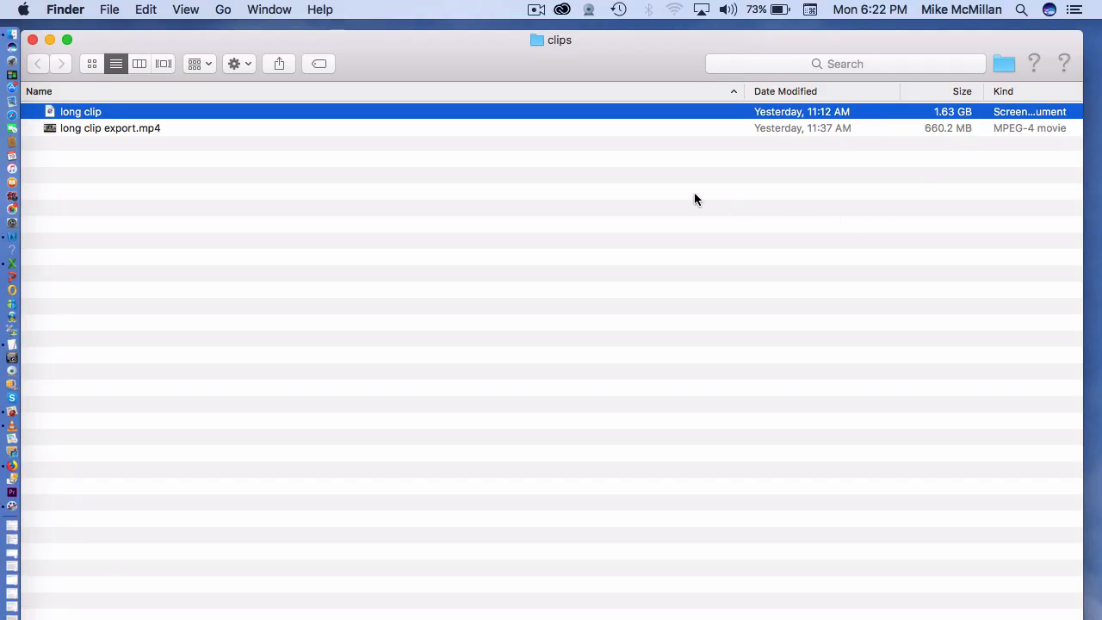
{"action": "left_click", "coordinate": [694, 197]}
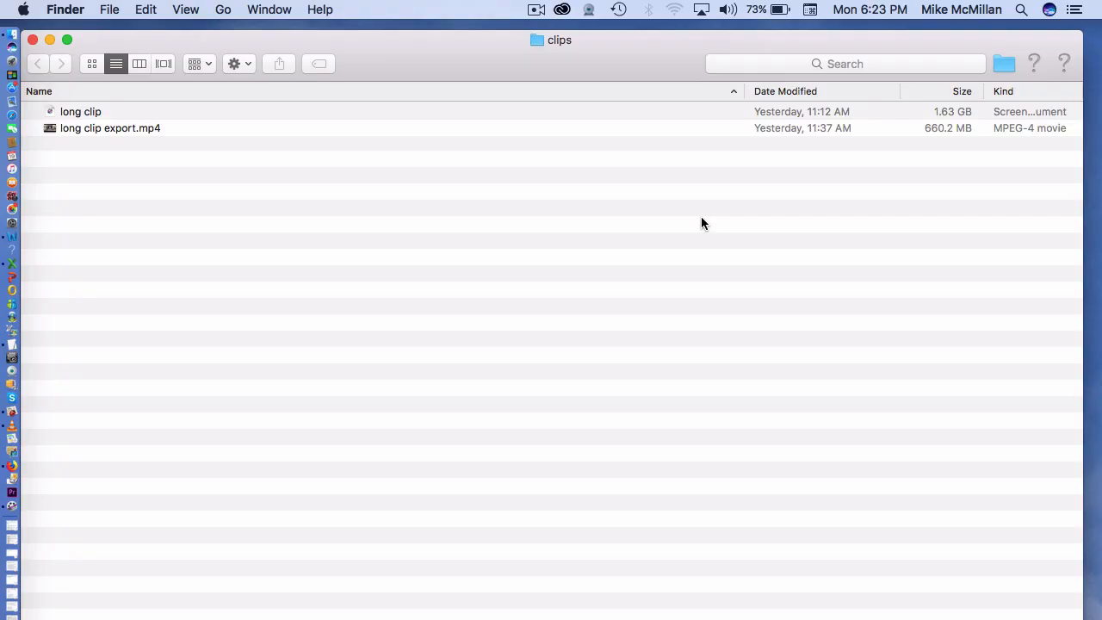
{"action": "double_click", "coordinate": [51, 113]}
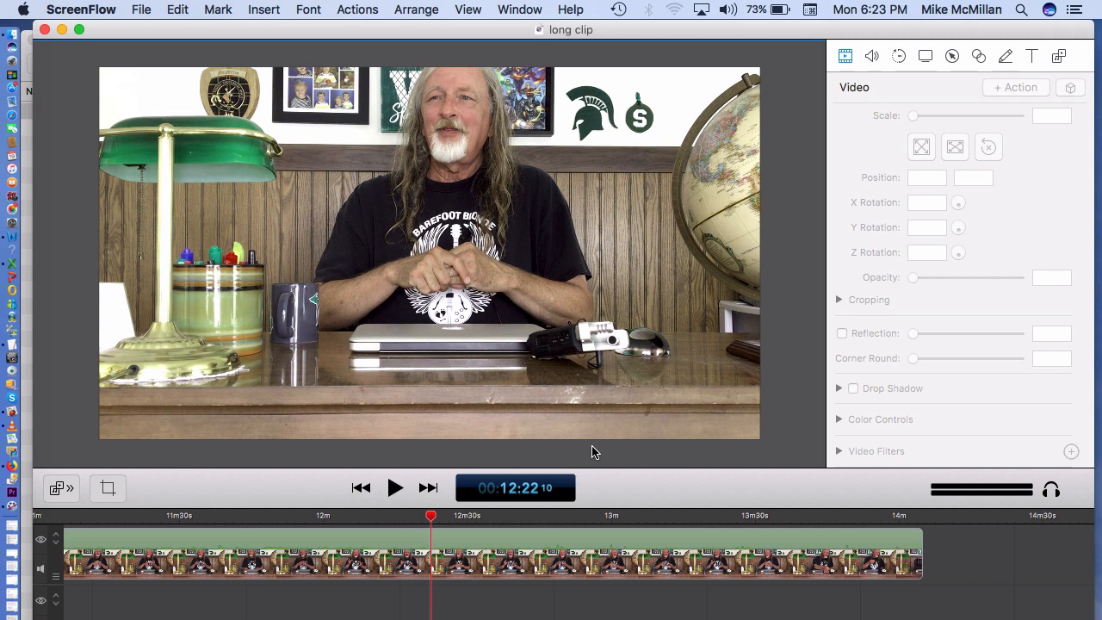
Step: Check the end of the video, and play a few seconds of footage starting at about 12:01
{"action": "left_click", "coordinate": [428, 488]}
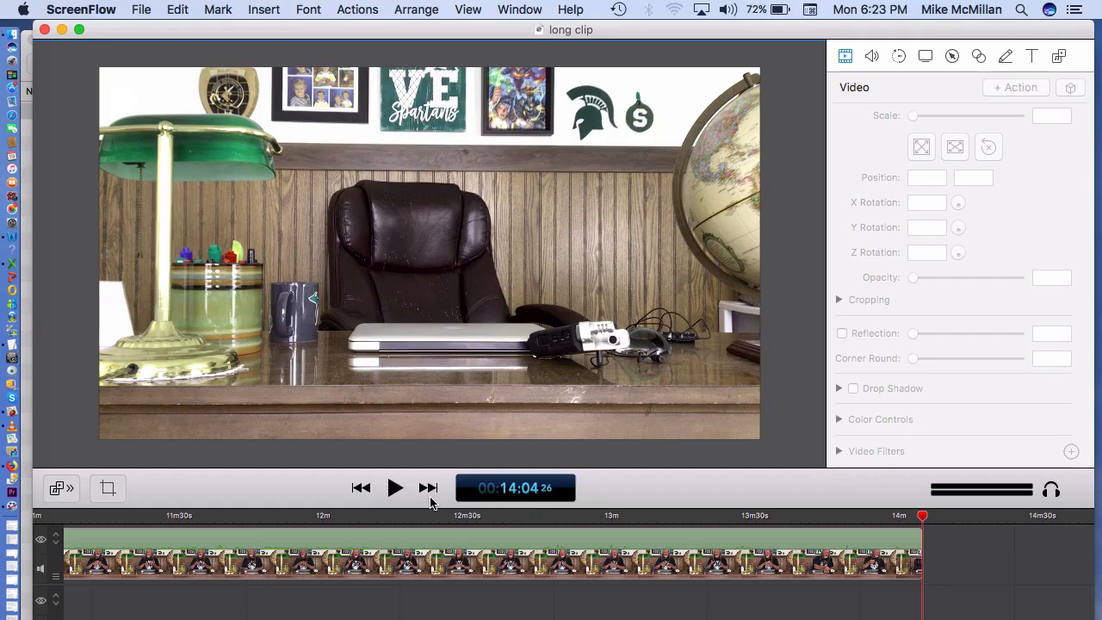
{"action": "left_click", "coordinate": [330, 517]}
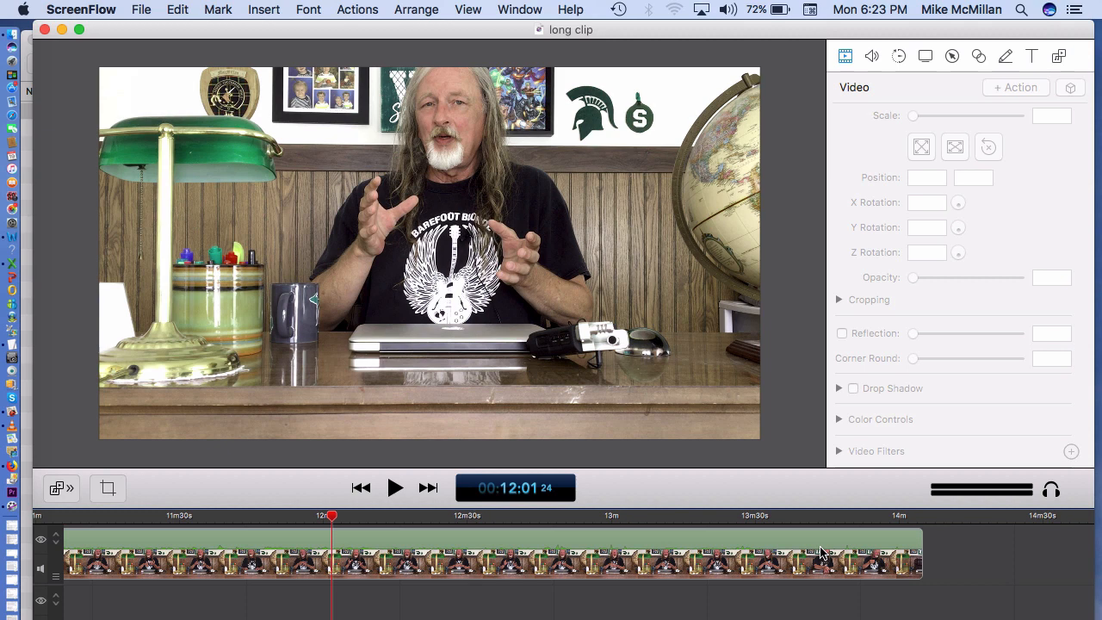
{"action": "key", "text": "space"}
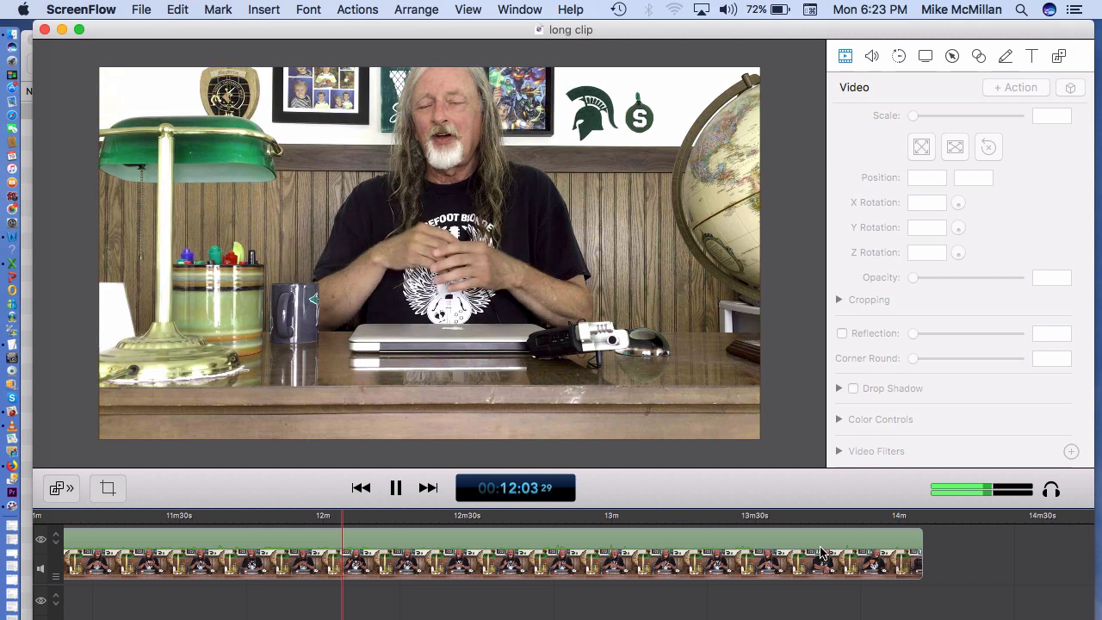
{"action": "key", "text": "space"}
{"action": "key", "text": "space"}
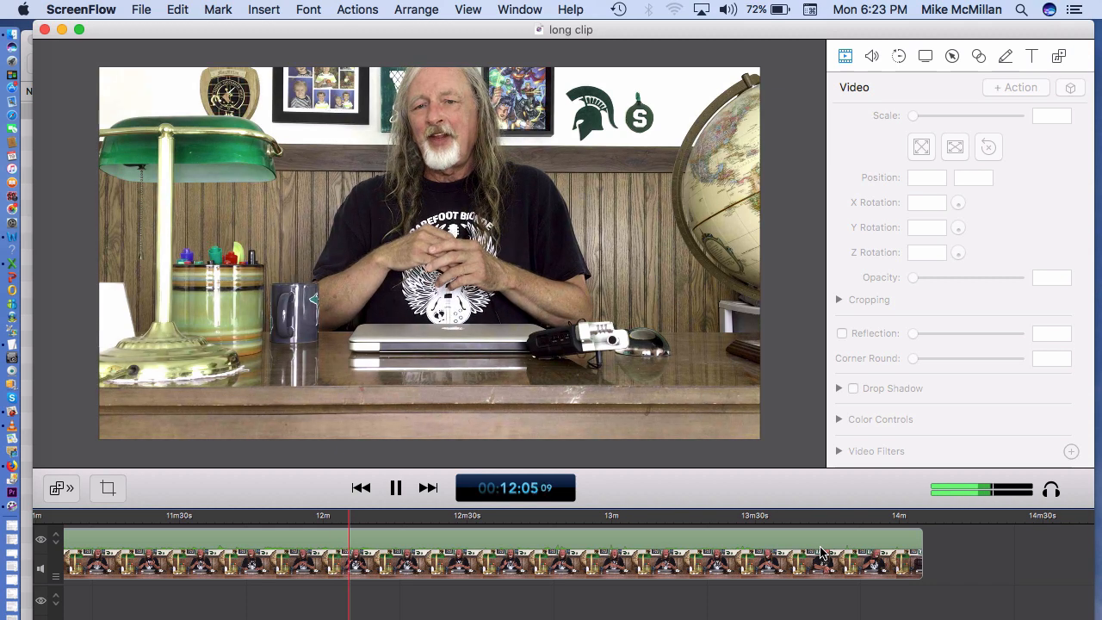
{"action": "key", "text": "space"}
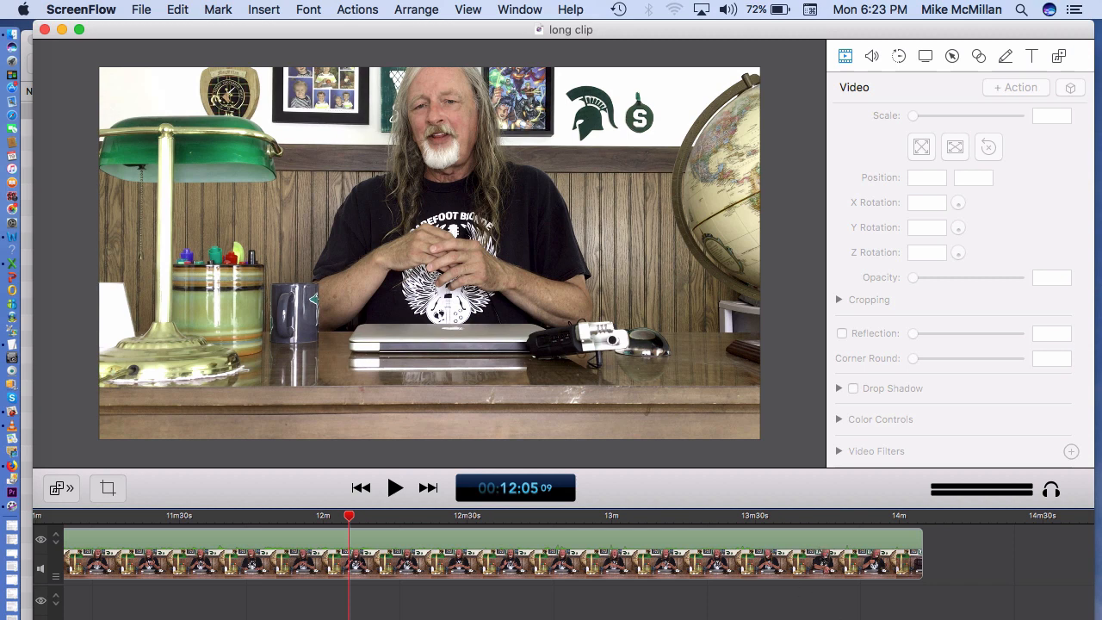
Step: Split the video clip at about the 12:00 mark and select the part after the cut
{"action": "left_click", "coordinate": [345, 516]}
{"action": "left_click_drag", "start_coordinate": [345, 521], "coordinate": [326, 525]}
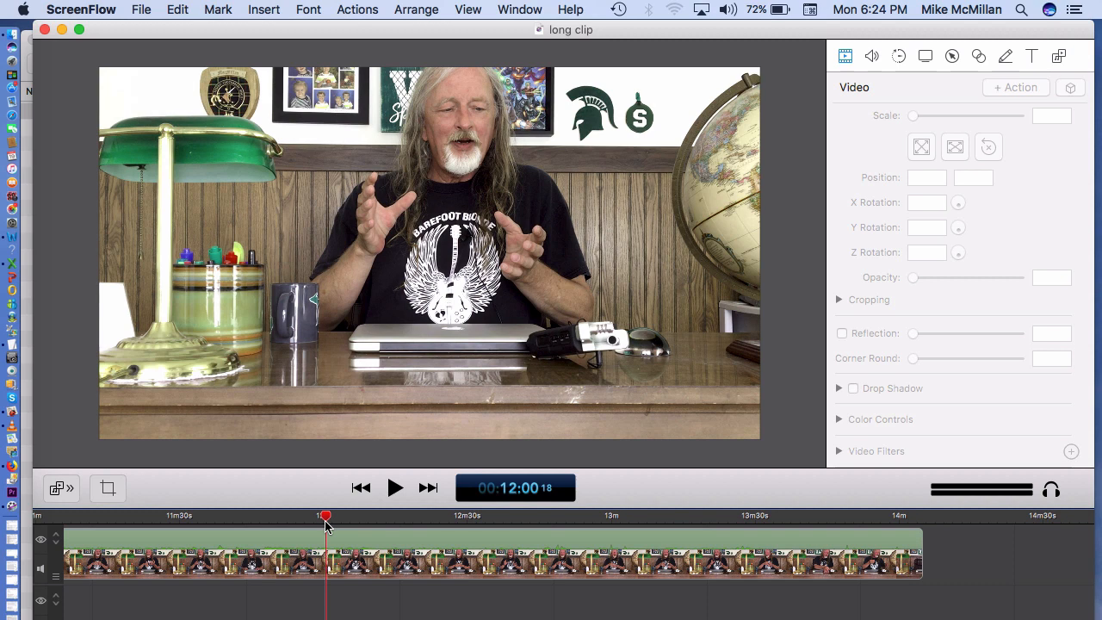
{"action": "left_click", "coordinate": [365, 539]}
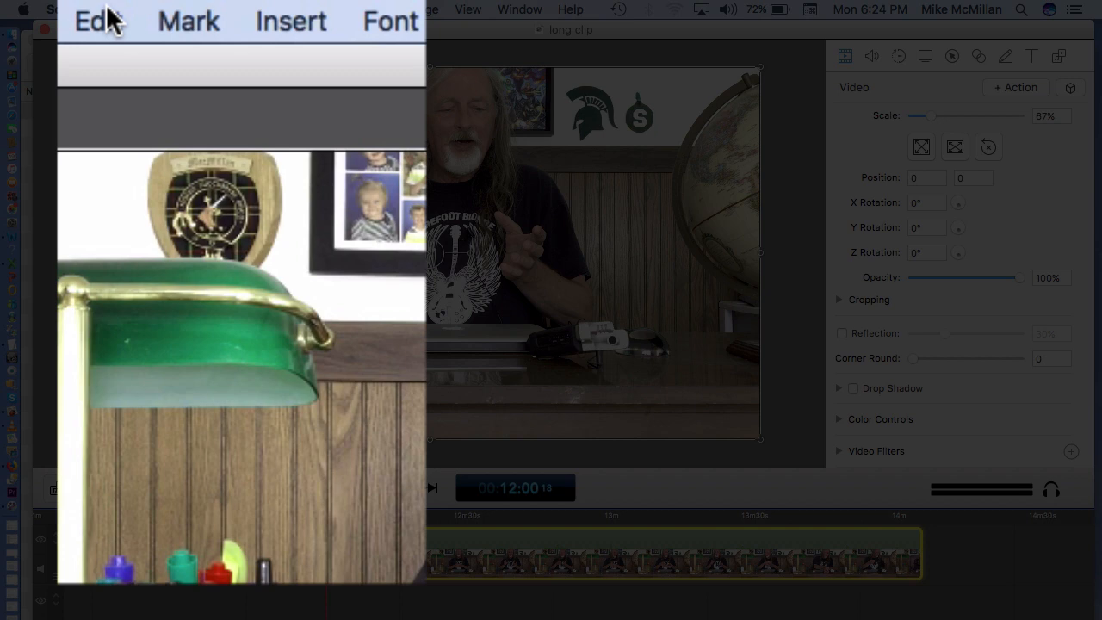
{"action": "left_click", "coordinate": [178, 10]}
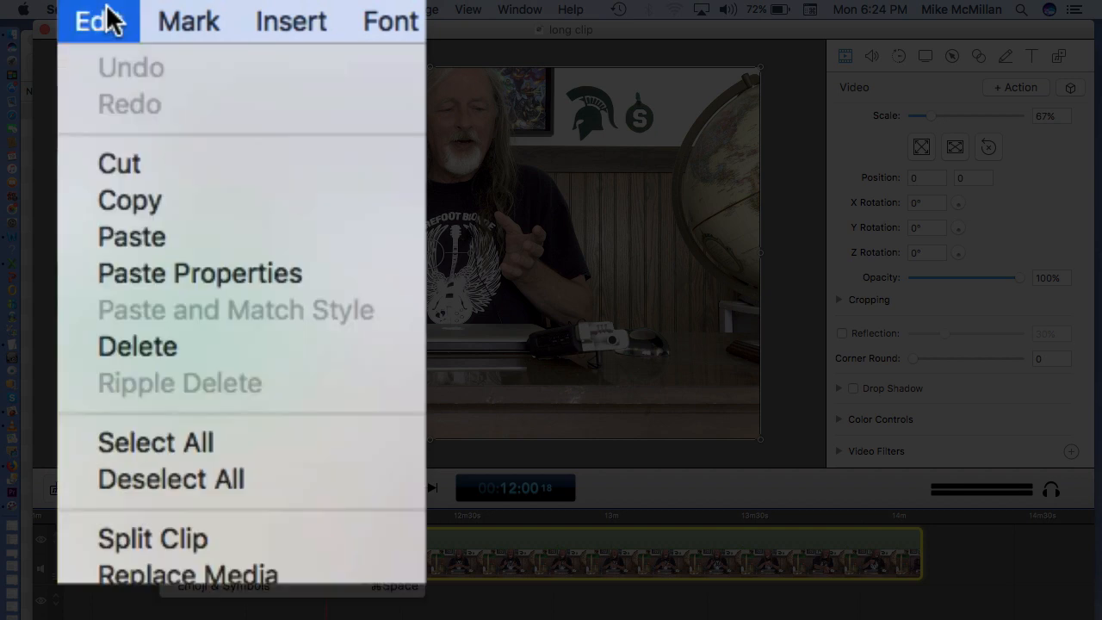
{"action": "left_click", "coordinate": [121, 542]}
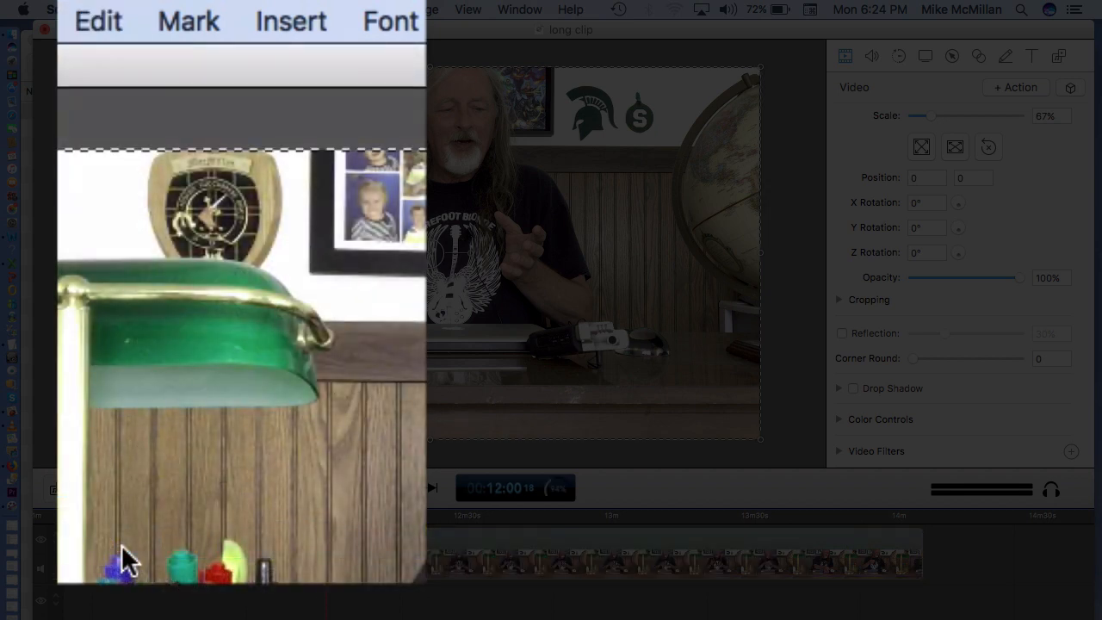
{"action": "left_click_drag", "start_coordinate": [411, 544], "coordinate": [465, 546]}
{"action": "left_click_drag", "start_coordinate": [628, 499], "coordinate": [450, 494]}
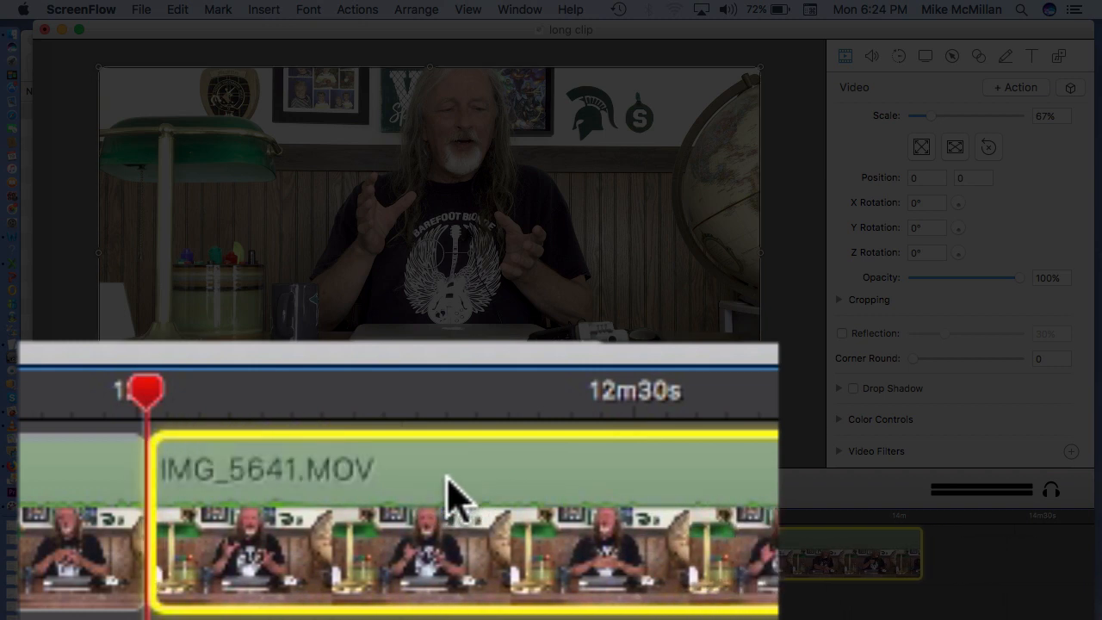
Step: Play on to about 12:10, split the clip there, and select the short segment between the two cuts
{"action": "key", "text": "space"}
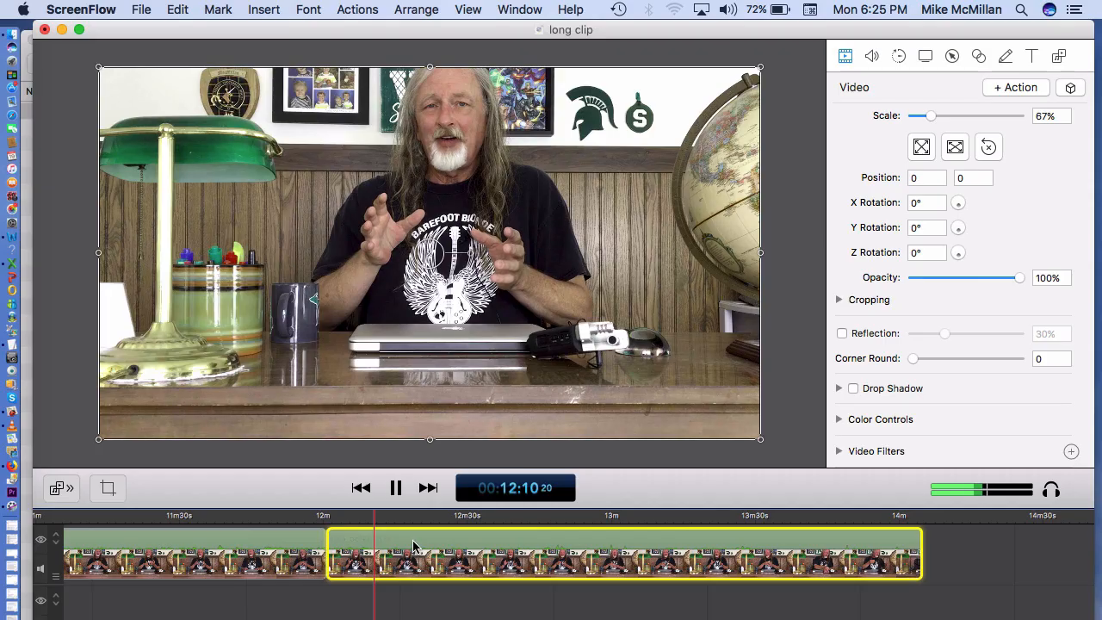
{"action": "key", "text": "space"}
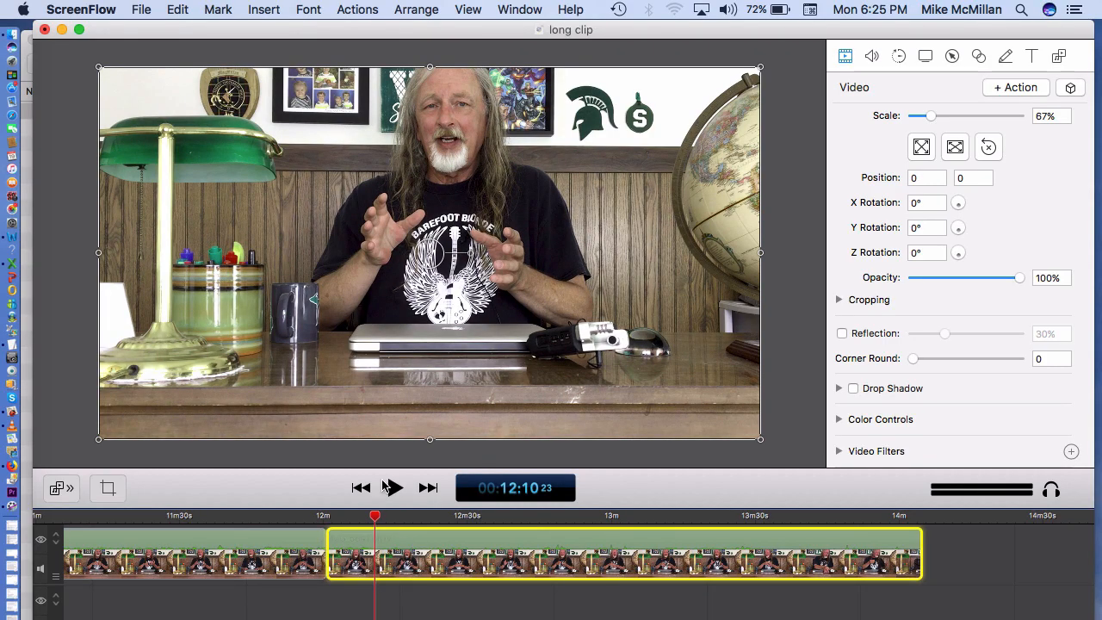
{"action": "left_click", "coordinate": [179, 11]}
{"action": "left_click", "coordinate": [215, 241]}
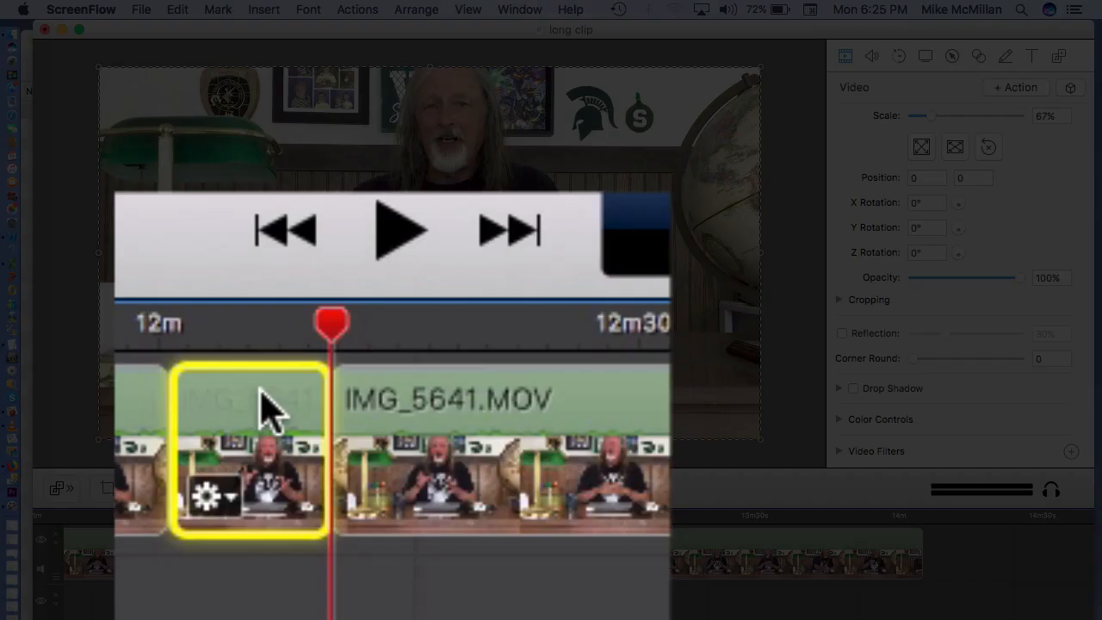
{"action": "mouse_move", "coordinate": [355, 539]}
{"action": "left_mouse_down"}
{"action": "mouse_move", "coordinate": [357, 597]}
{"action": "mouse_move", "coordinate": [356, 552]}
{"action": "left_mouse_up"}
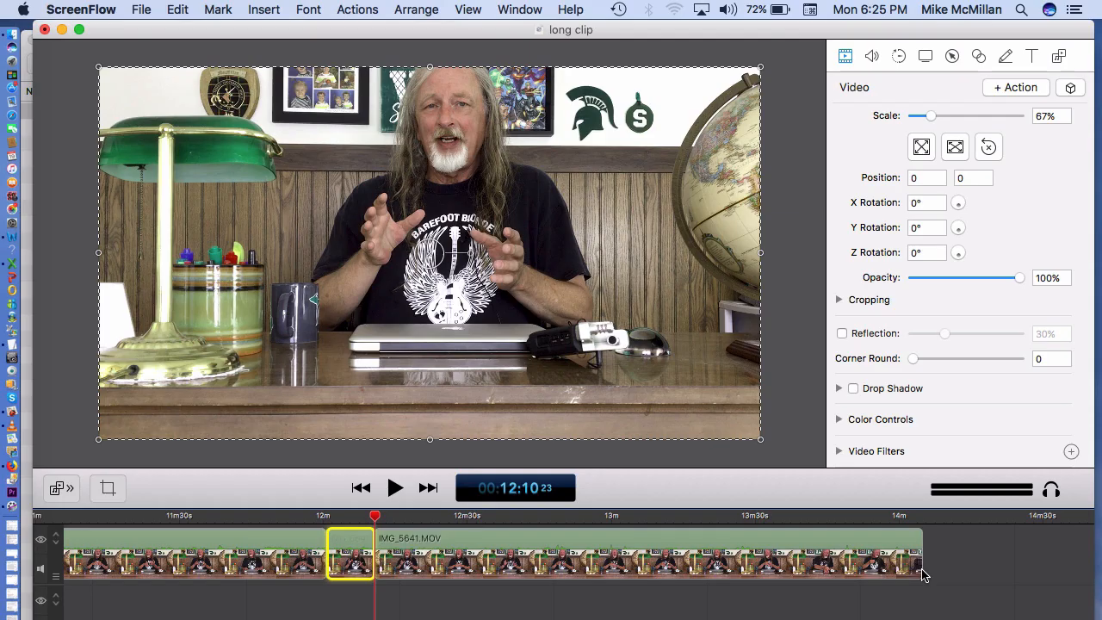
Step: Copy the short segment between about 12:00 and 12:10 on the timeline
{"action": "scroll", "coordinate": [921, 575], "scroll_direction": "left", "scroll_amount": 20}
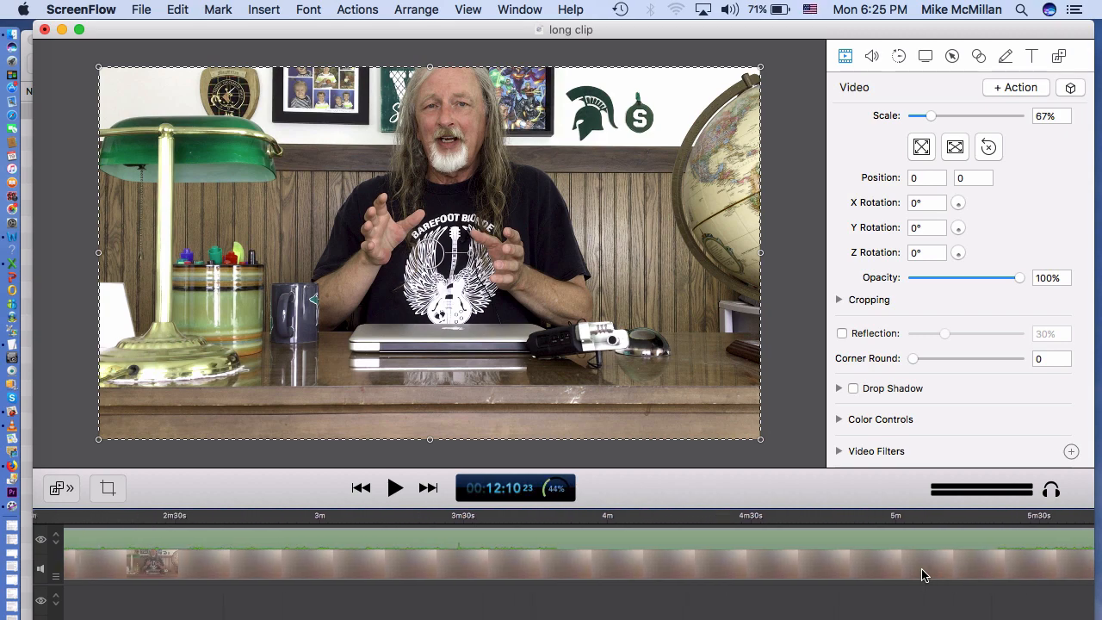
{"action": "scroll", "coordinate": [922, 576], "scroll_direction": "right", "scroll_amount": 10}
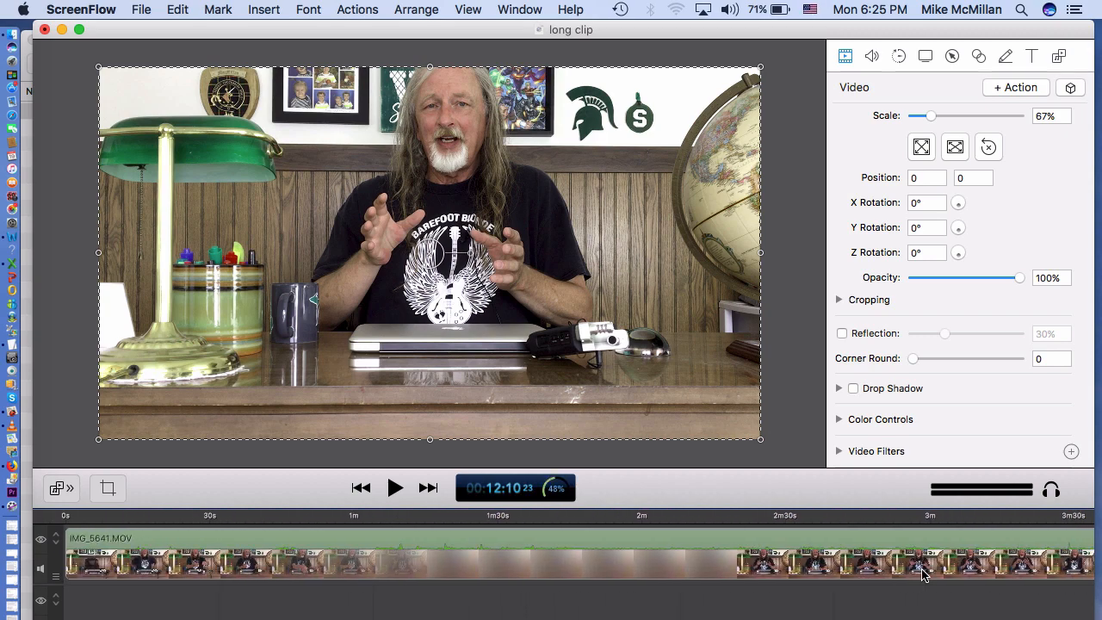
{"action": "scroll", "coordinate": [922, 575], "scroll_direction": "right", "scroll_amount": 15}
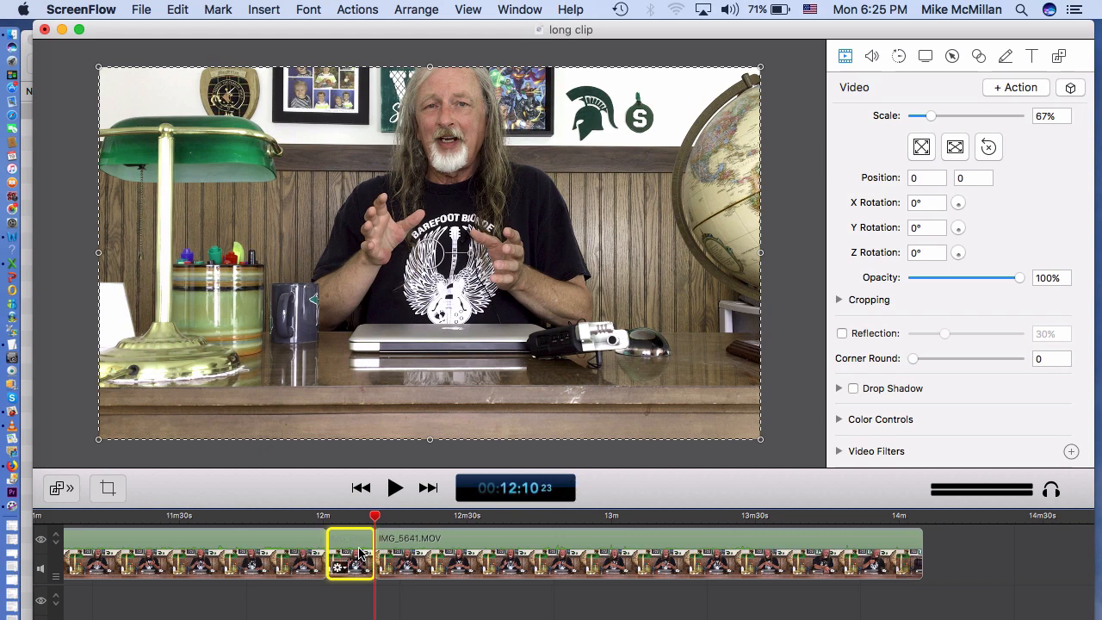
{"action": "left_click", "coordinate": [431, 613]}
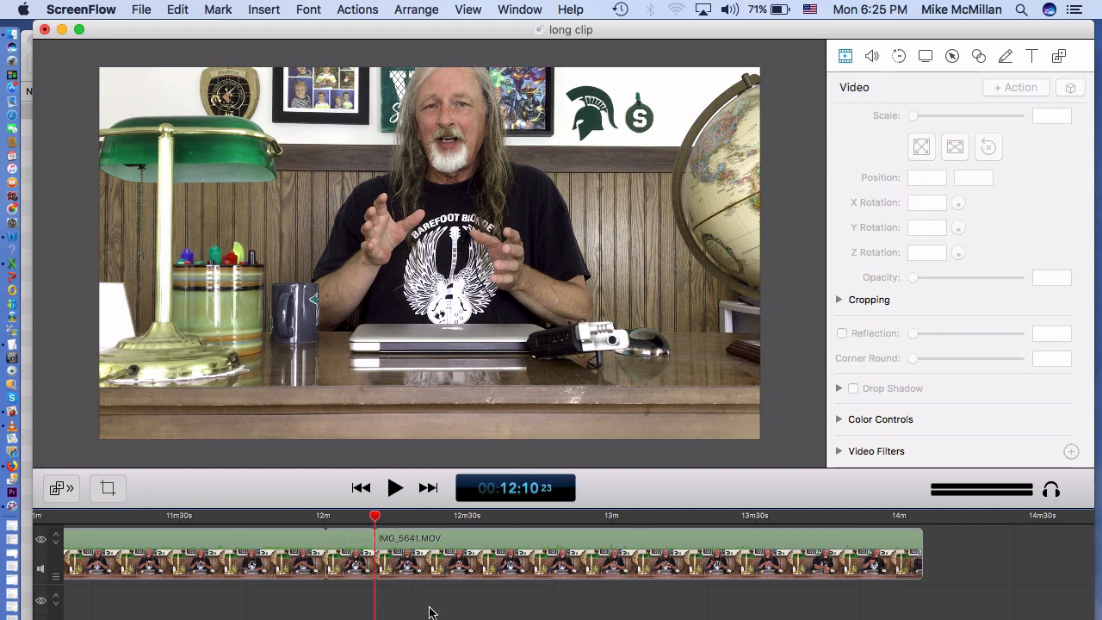
{"action": "left_click", "coordinate": [355, 556]}
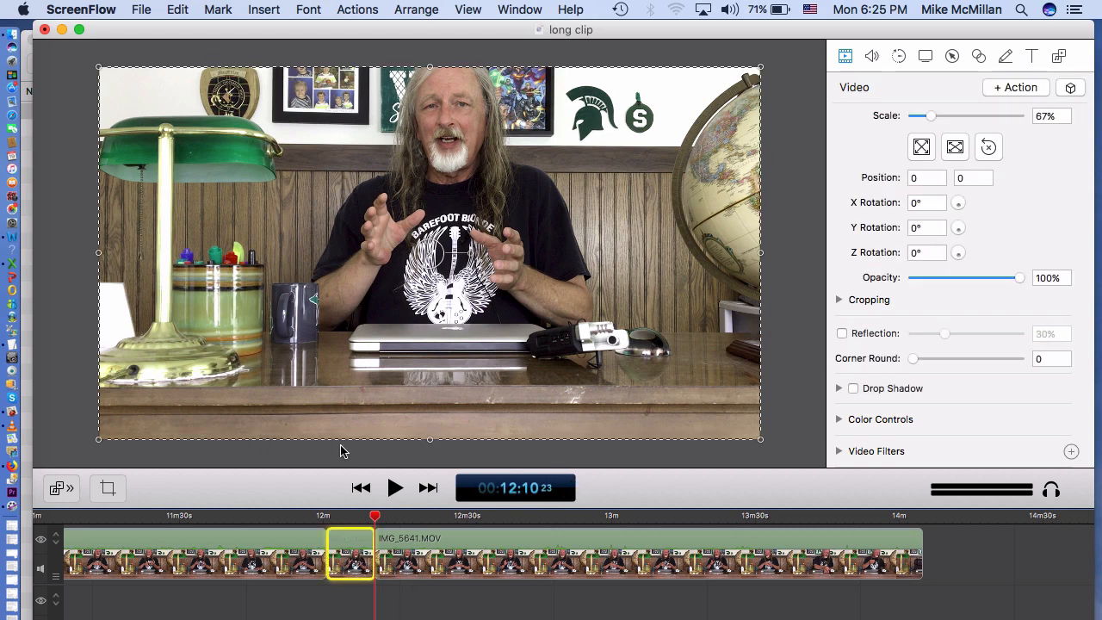
{"action": "left_click", "coordinate": [177, 10]}
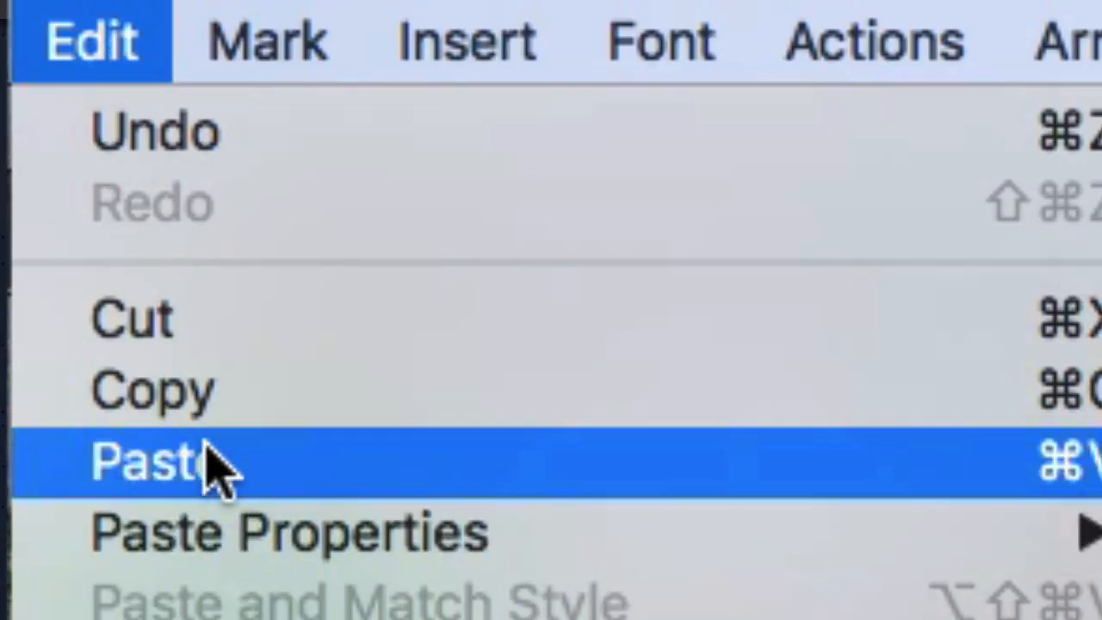
{"action": "left_click", "coordinate": [200, 405]}
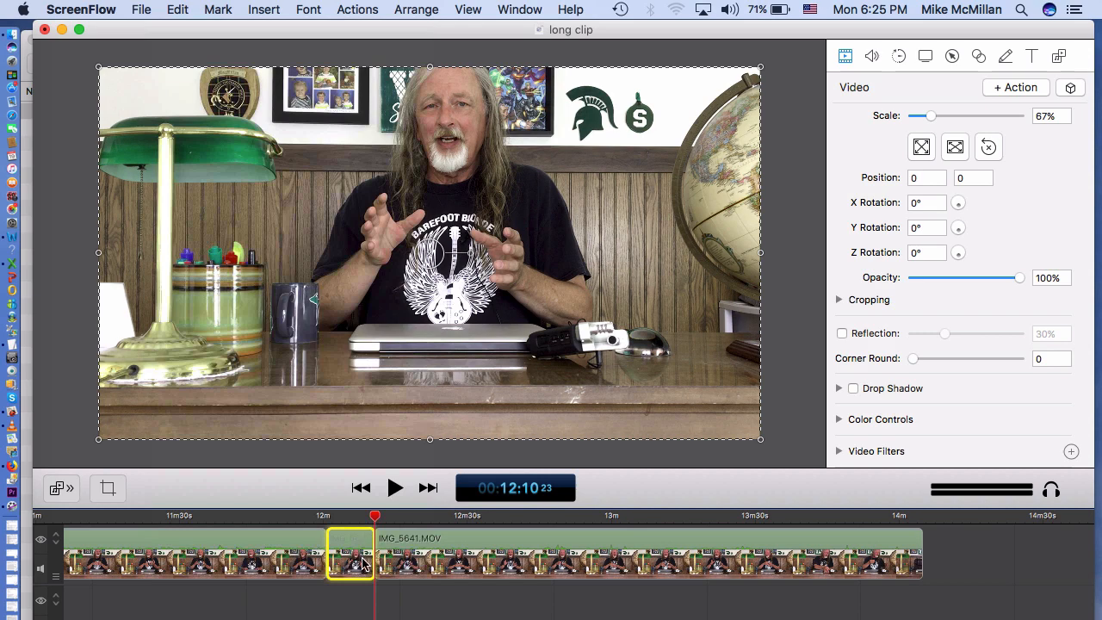
{"action": "left_click_drag", "start_coordinate": [363, 564], "coordinate": [359, 601]}
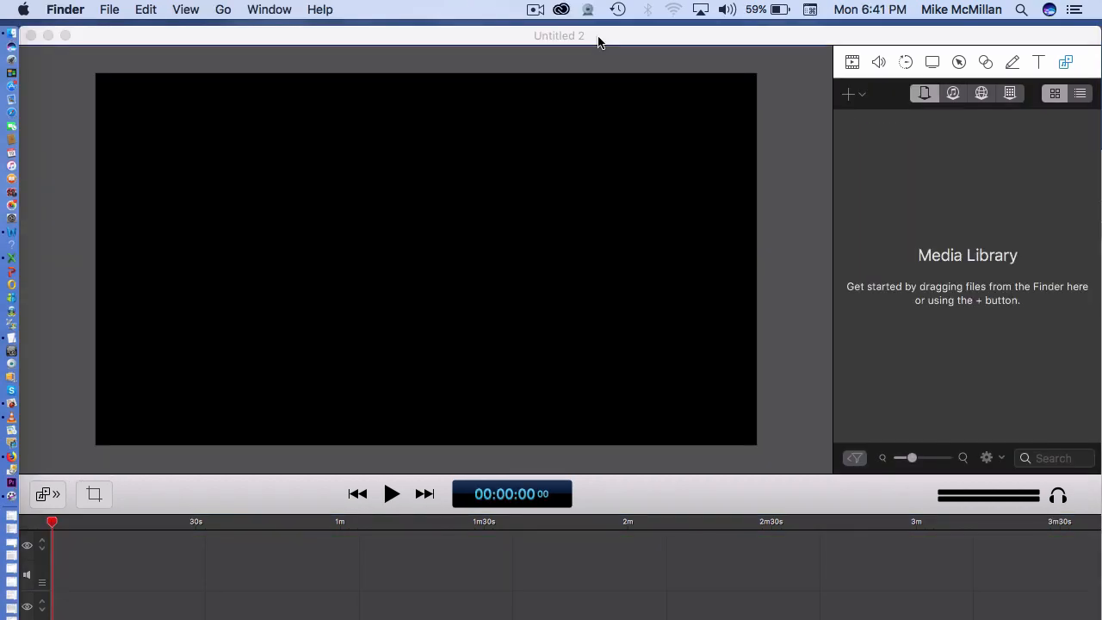
Step: Paste the copied segment at the start of the timeline in the empty Untitled 2 document
{"action": "left_click", "coordinate": [598, 42]}
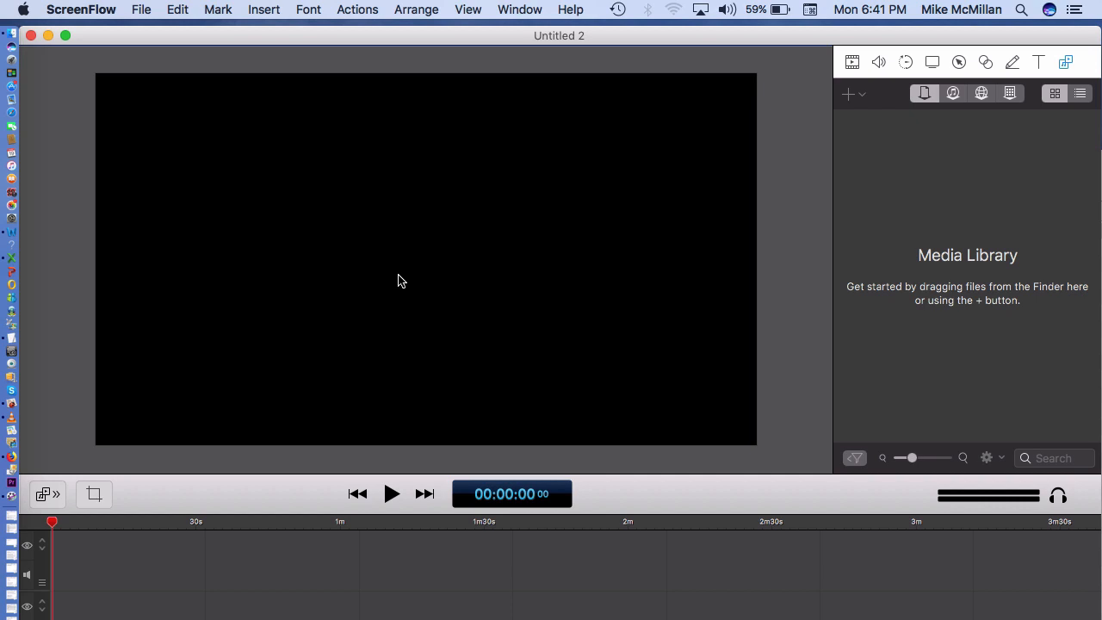
{"action": "left_click", "coordinate": [178, 10]}
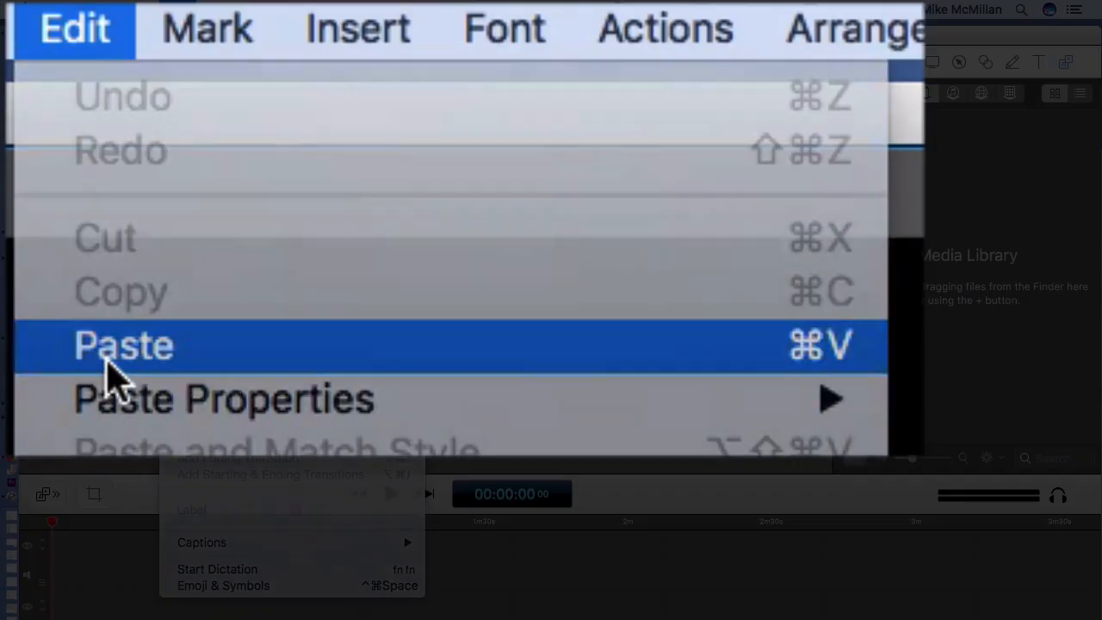
{"action": "left_click", "coordinate": [107, 360]}
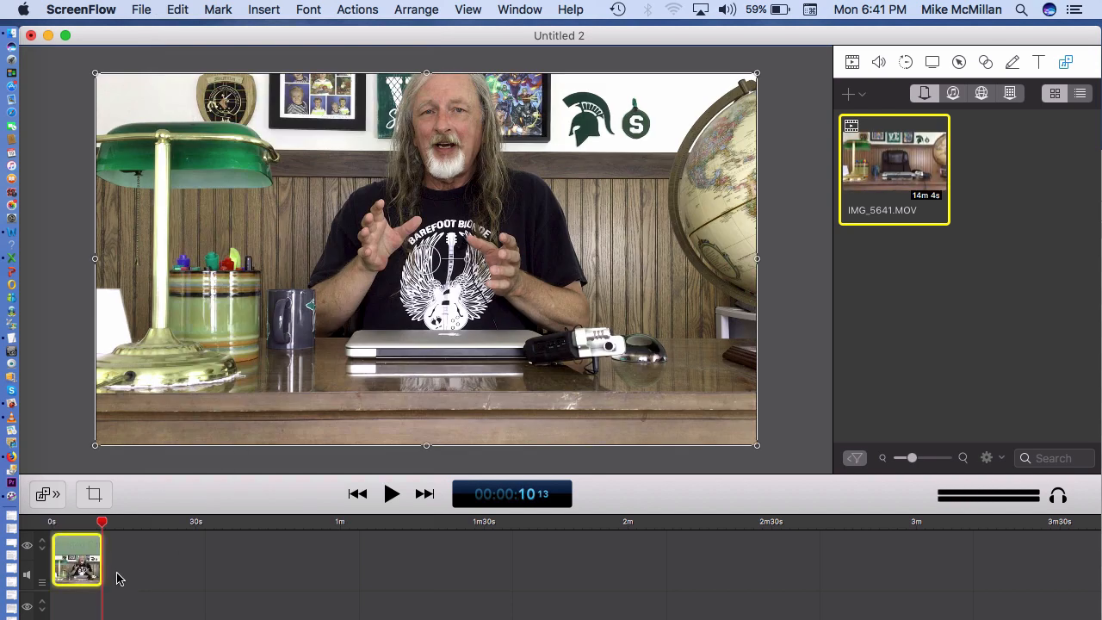
{"action": "mouse_move", "coordinate": [101, 521]}
{"action": "left_mouse_down"}
{"action": "mouse_move", "coordinate": [52, 524]}
{"action": "mouse_move", "coordinate": [102, 529]}
{"action": "left_mouse_up"}
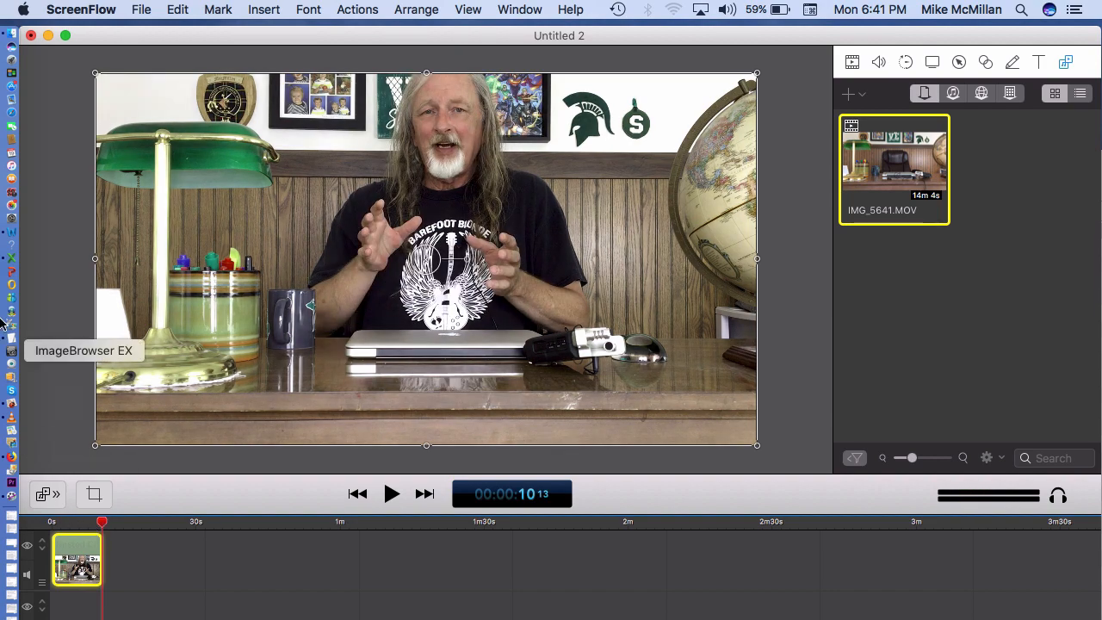
Step: Save the new document to the Desktop as "shortie", replacing the existing file of that name
{"action": "left_click", "coordinate": [141, 9]}
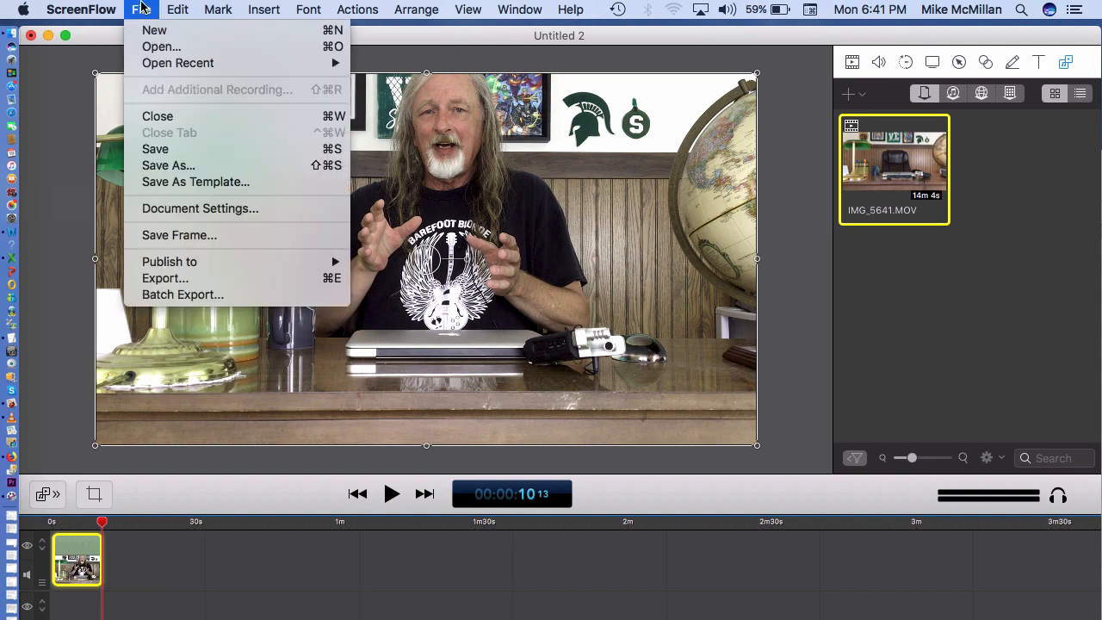
{"action": "left_click", "coordinate": [160, 153]}
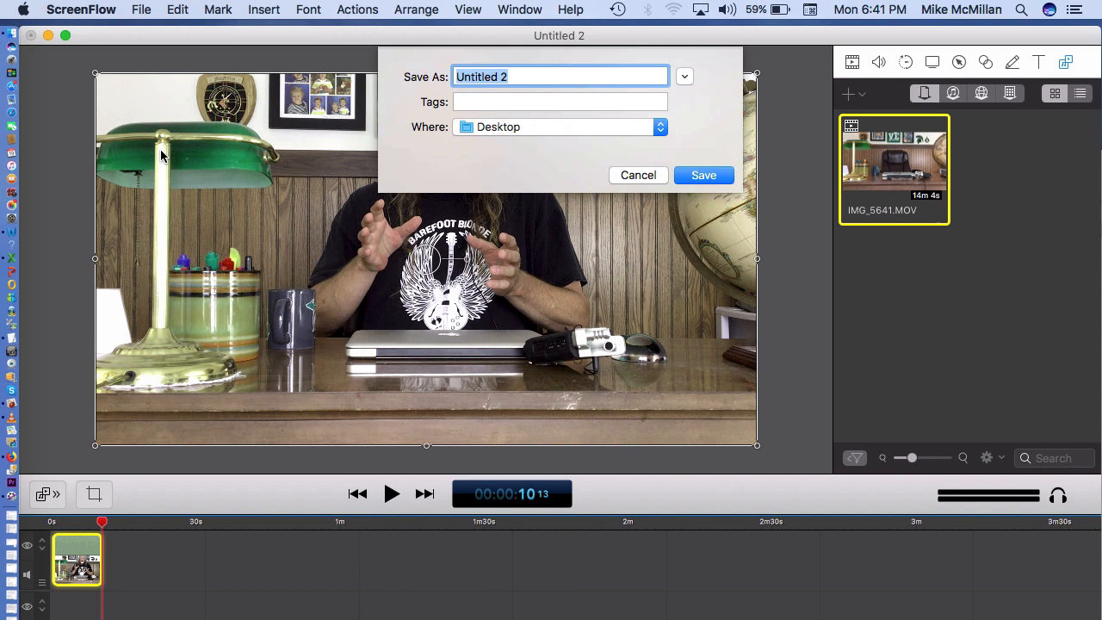
{"action": "type", "text": "shortie"}
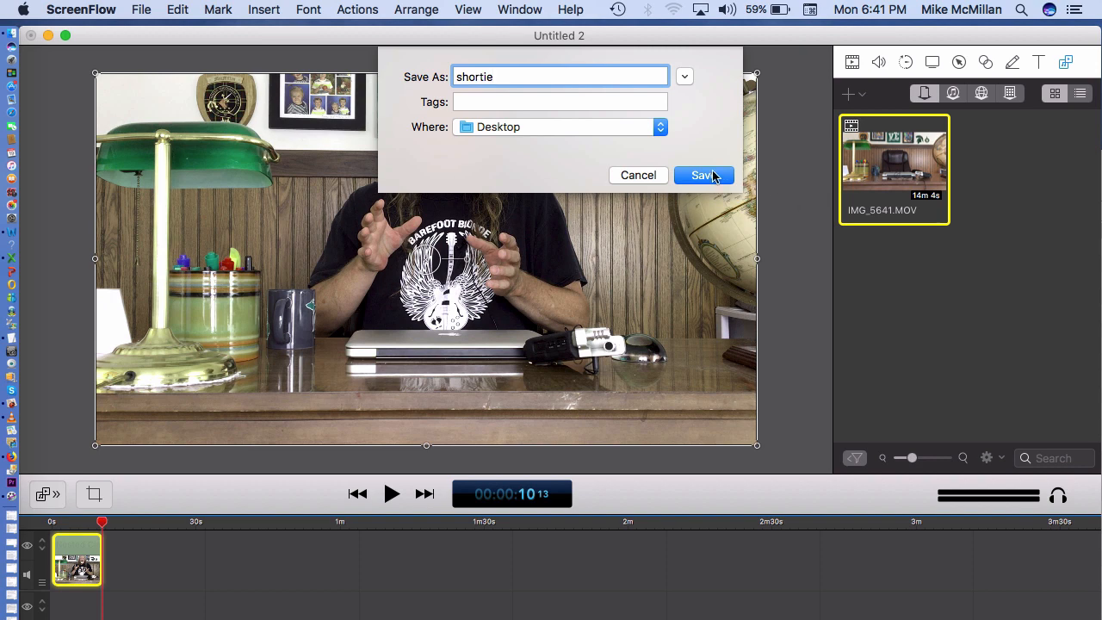
{"action": "left_click", "coordinate": [704, 175]}
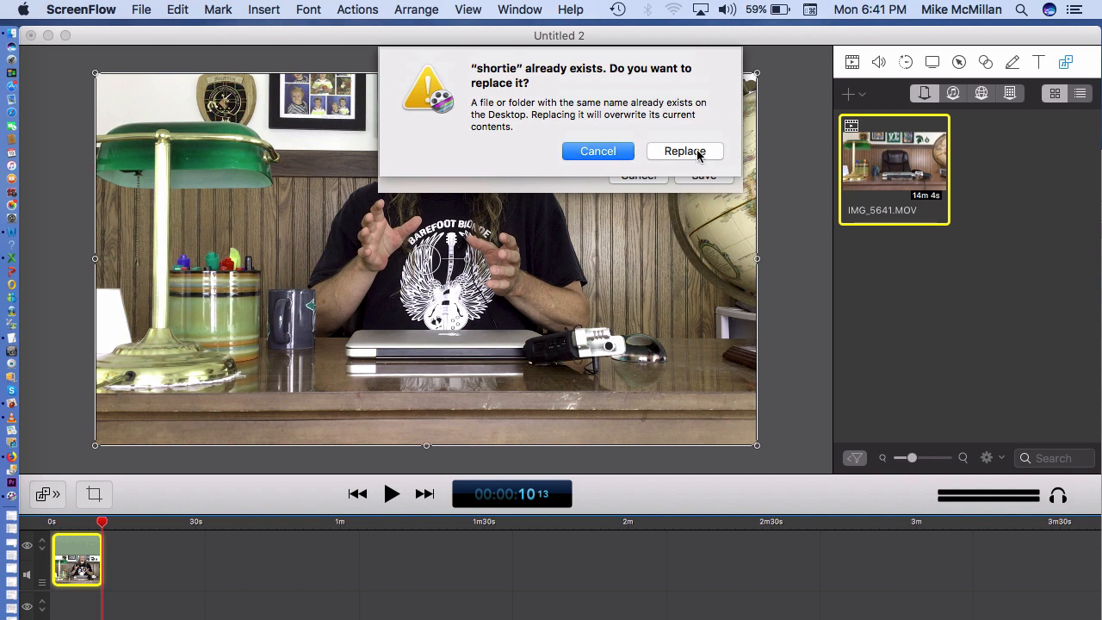
{"action": "left_click", "coordinate": [684, 151]}
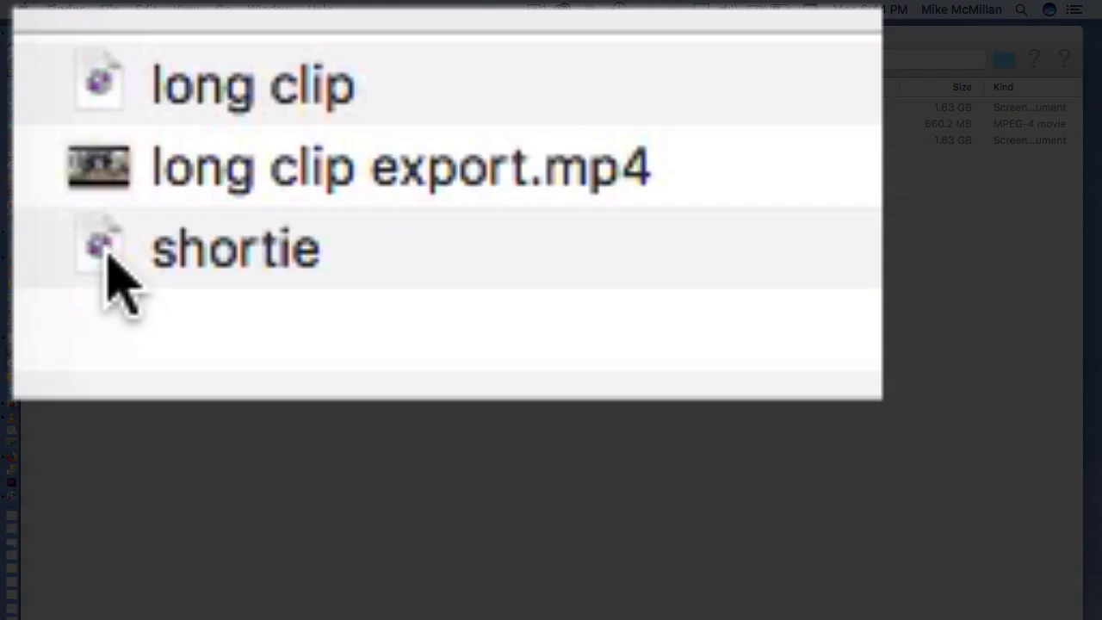
Step: Switch to Finder and compare the file size of "shortie" with that of "long clip"
{"action": "left_click", "coordinate": [52, 141]}
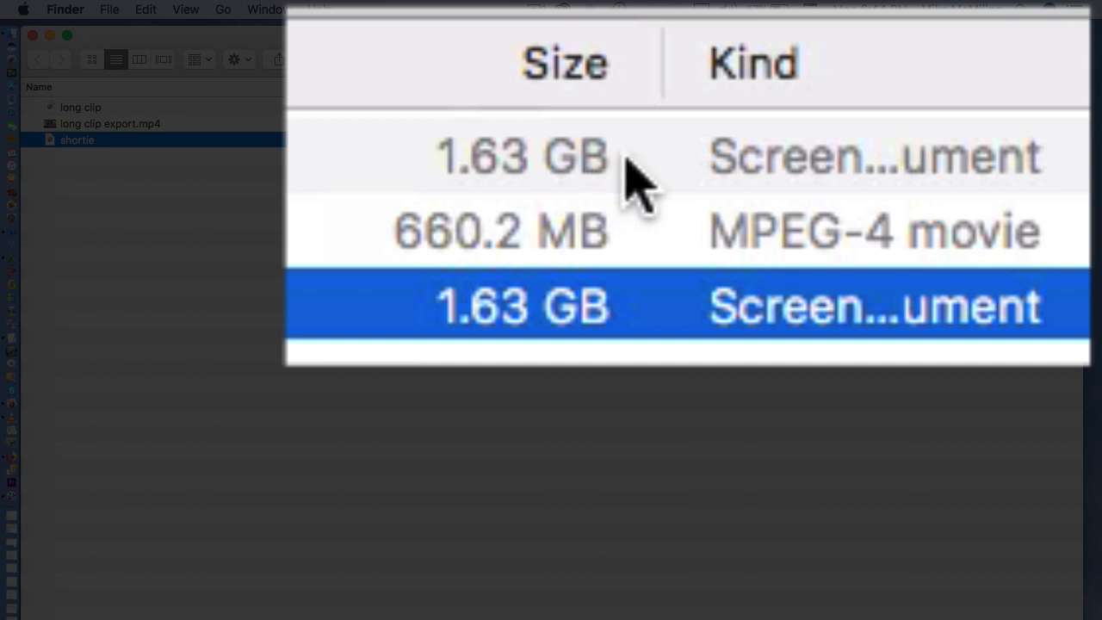
Step: Check the sizes of the long clip and shortie projects against each other once more in the clips folder
{"action": "left_click", "coordinate": [634, 177]}
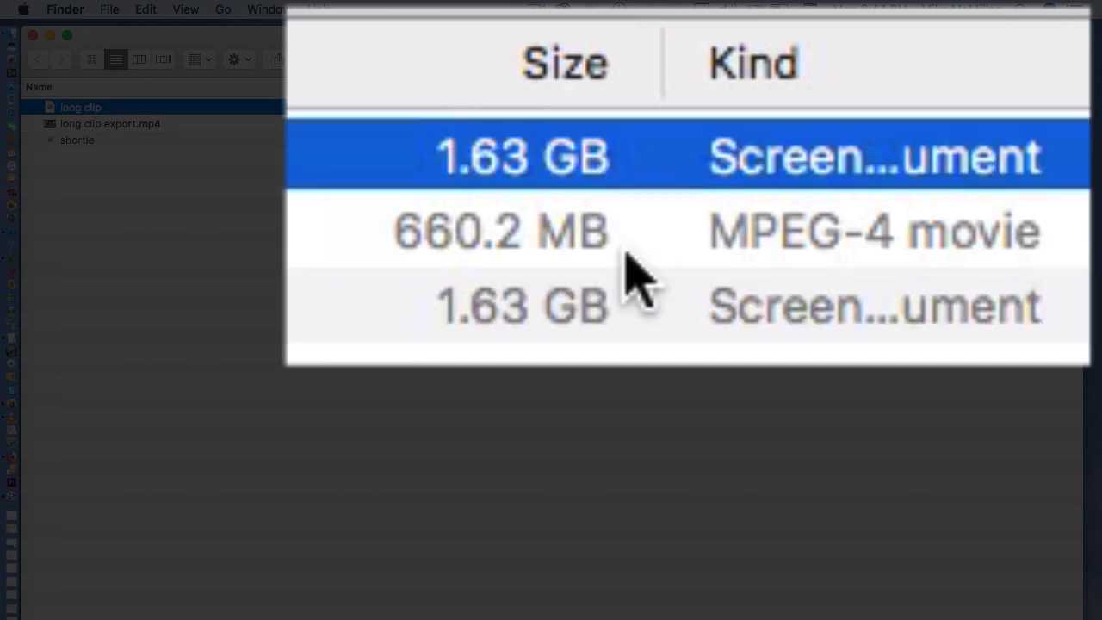
{"action": "left_click", "coordinate": [607, 293]}
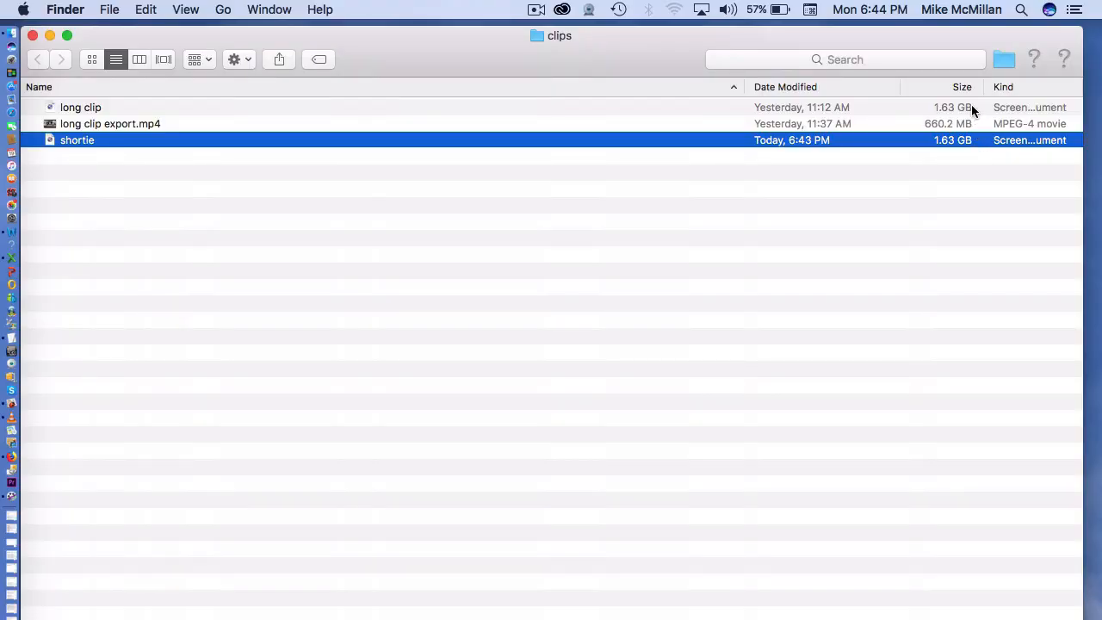
{"action": "left_click", "coordinate": [972, 107]}
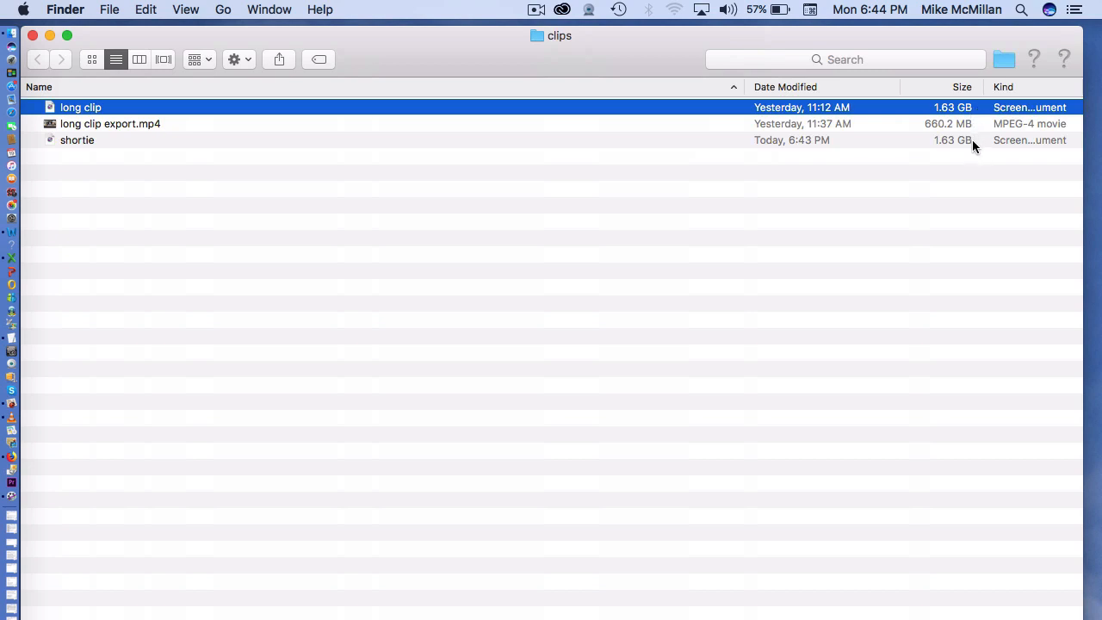
{"action": "left_click", "coordinate": [973, 140]}
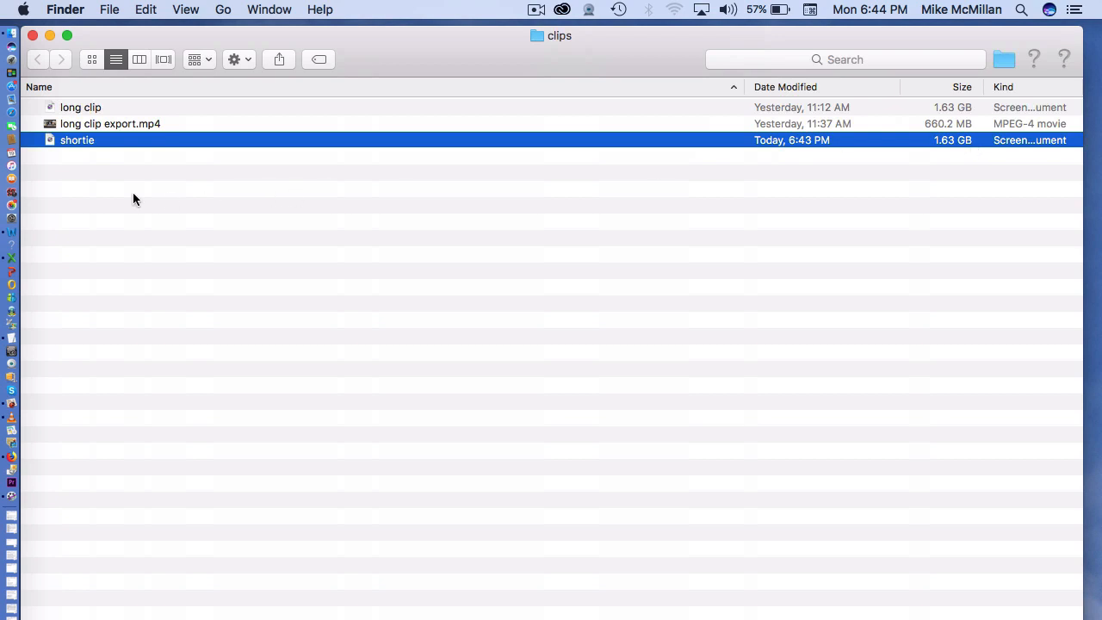
Step: Open the shortie project in ScreenFlow and extend the end of its clip to about 5 minutes on the timeline
{"action": "double_click", "coordinate": [49, 143]}
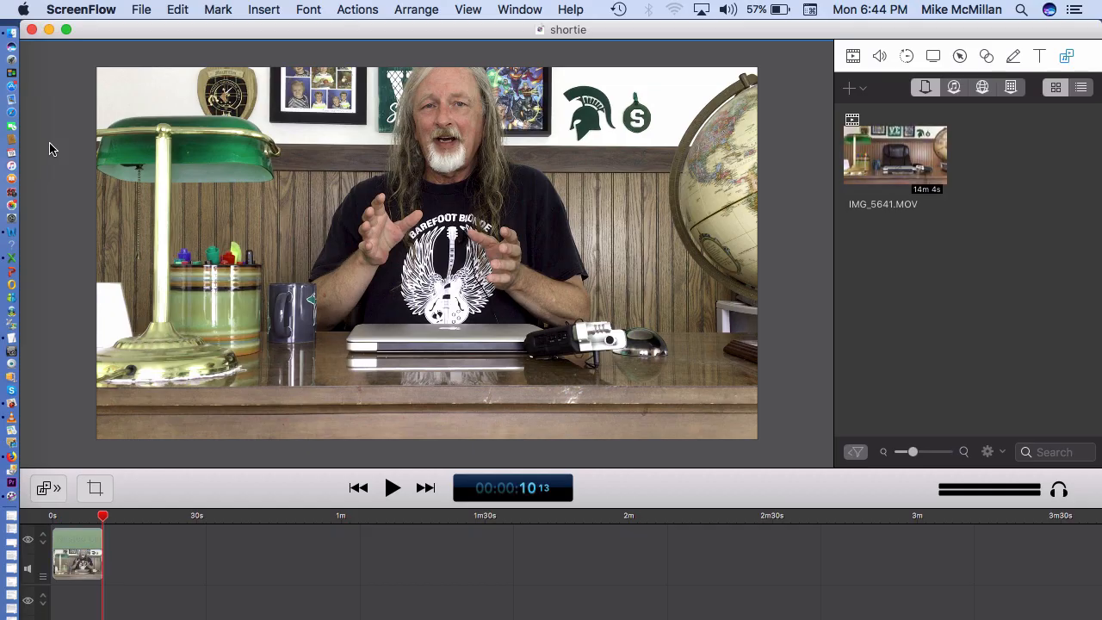
{"action": "mouse_move", "coordinate": [104, 520]}
{"action": "left_mouse_down"}
{"action": "mouse_move", "coordinate": [55, 520]}
{"action": "mouse_move", "coordinate": [101, 521]}
{"action": "left_mouse_up"}
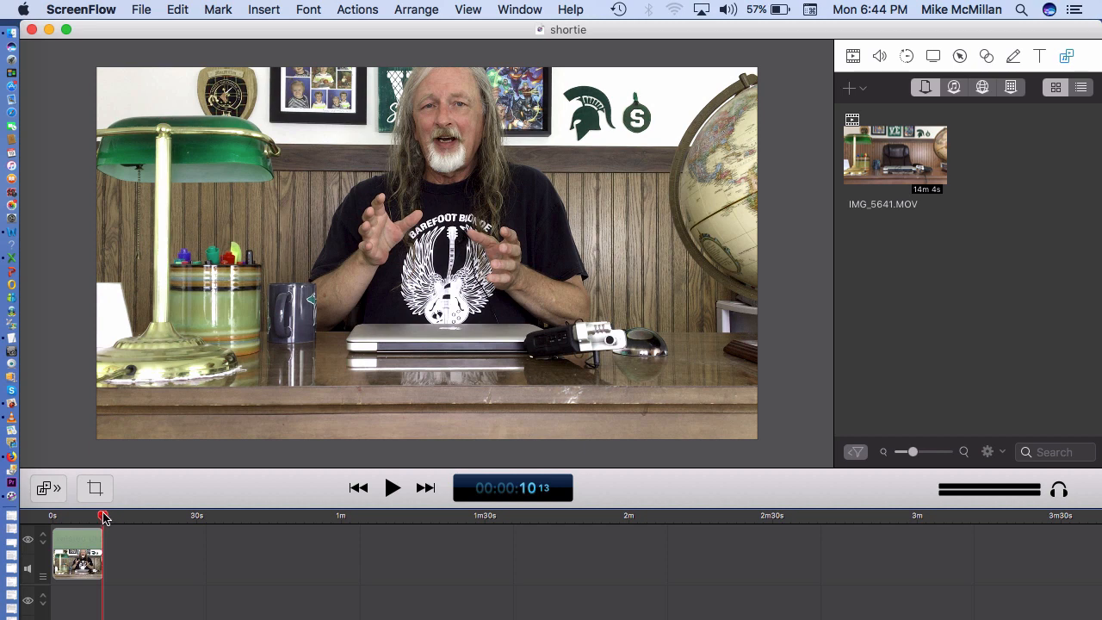
{"action": "left_click", "coordinate": [74, 552]}
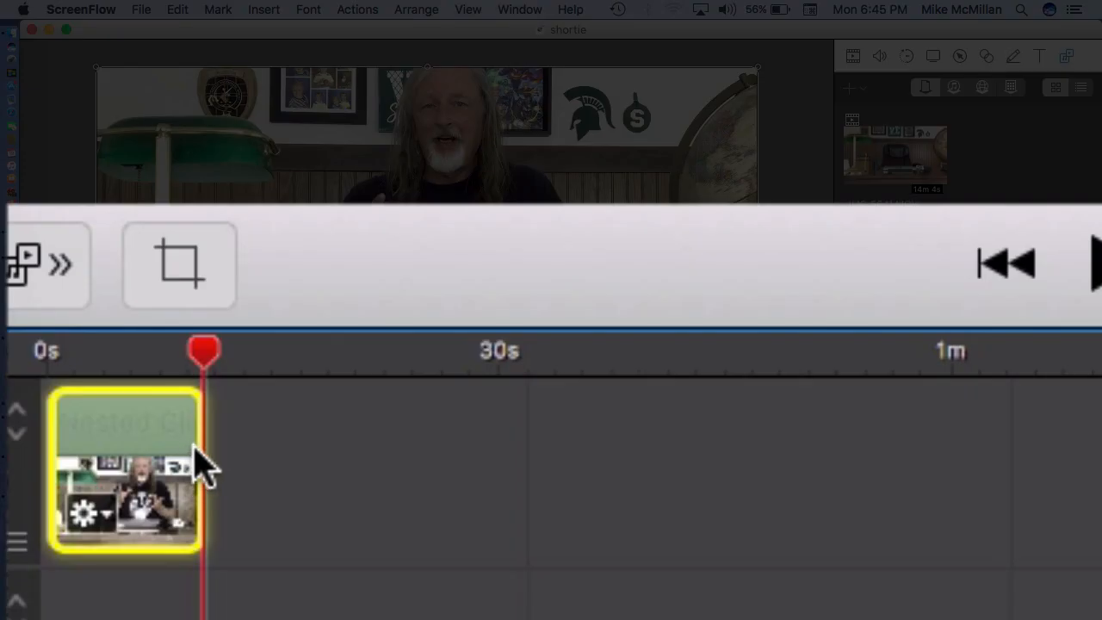
{"action": "left_click_drag", "start_coordinate": [202, 455], "coordinate": [926, 600]}
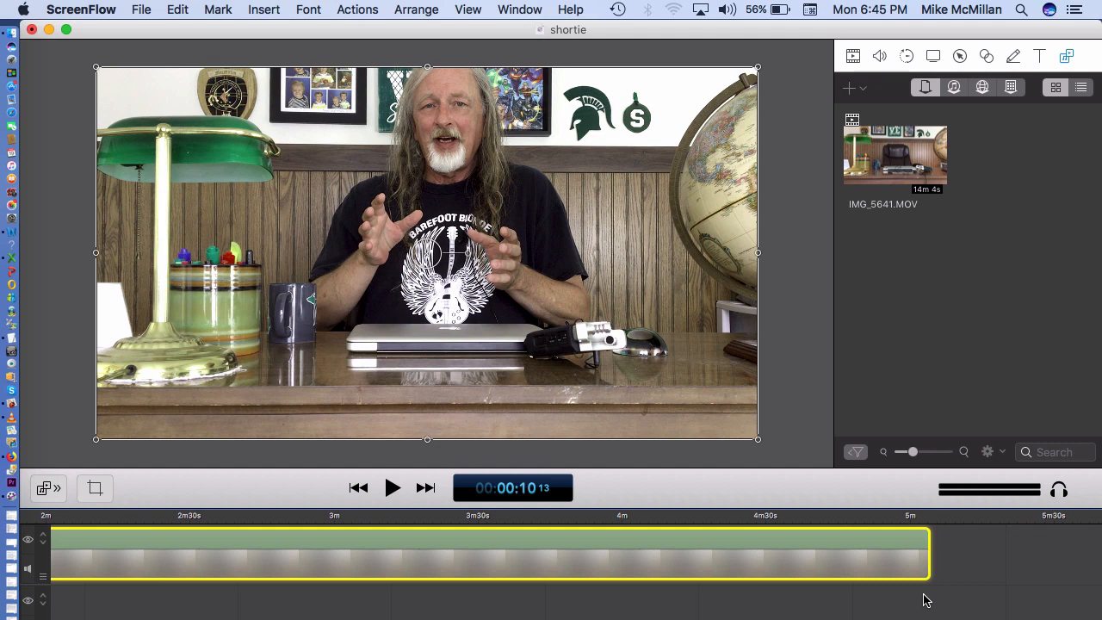
Step: Trim the extended clip back to the playhead at about 10 seconds and close the shortie project
{"action": "scroll", "coordinate": [925, 597], "scroll_direction": "left", "scroll_amount": 10}
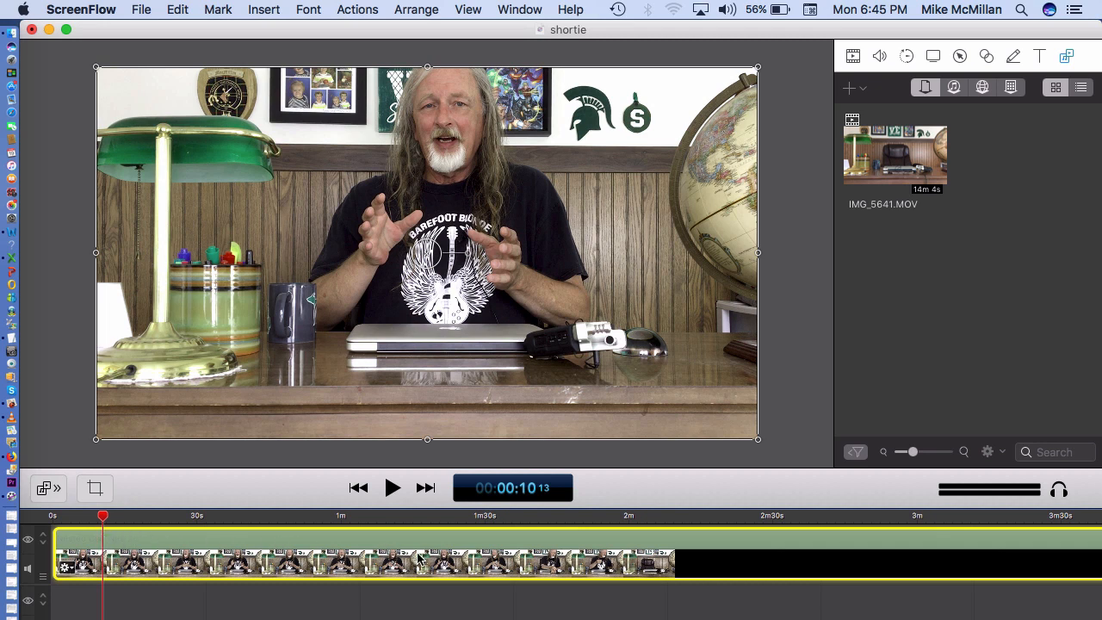
{"action": "key", "text": "t"}
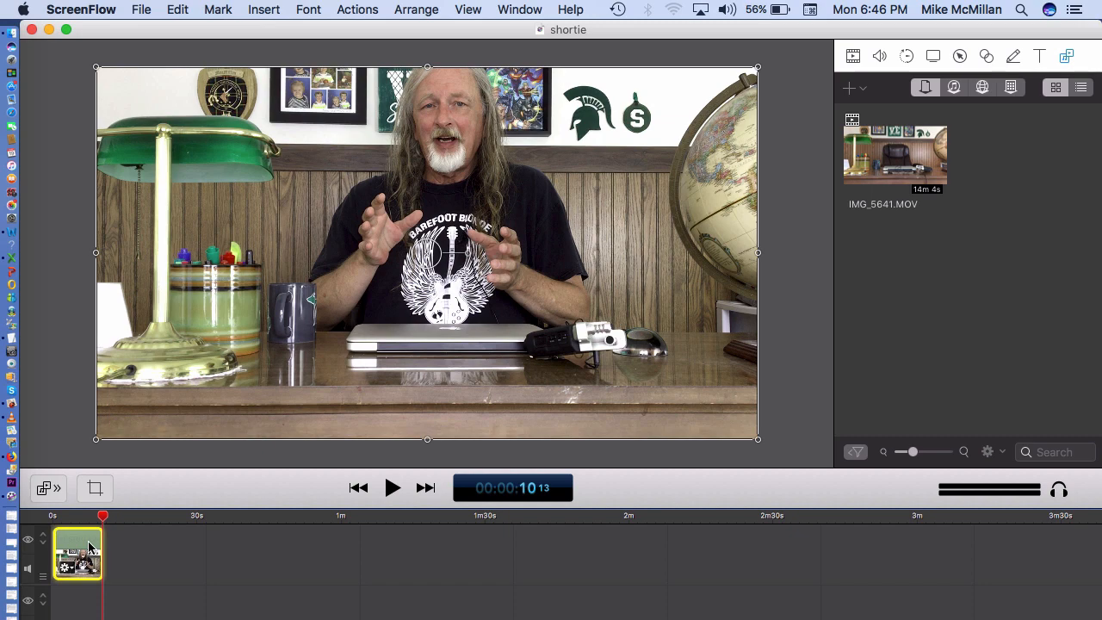
{"action": "left_click", "coordinate": [31, 31]}
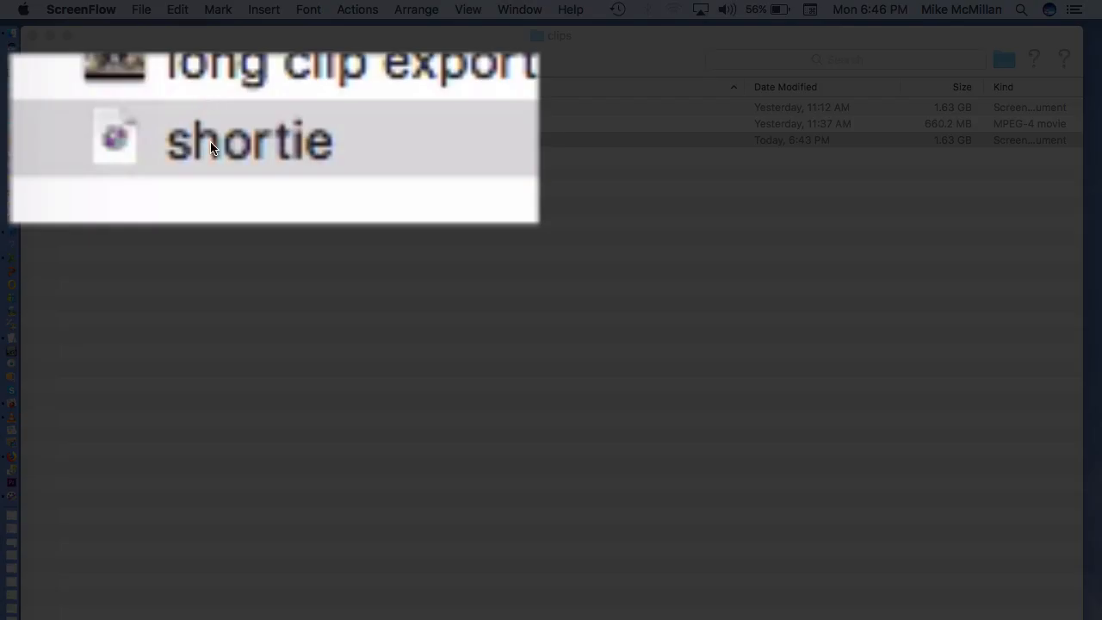
Step: Compare the long clip project with its exported movie, long clip export.mp4, in the Finder clips folder
{"action": "left_click", "coordinate": [69, 139]}
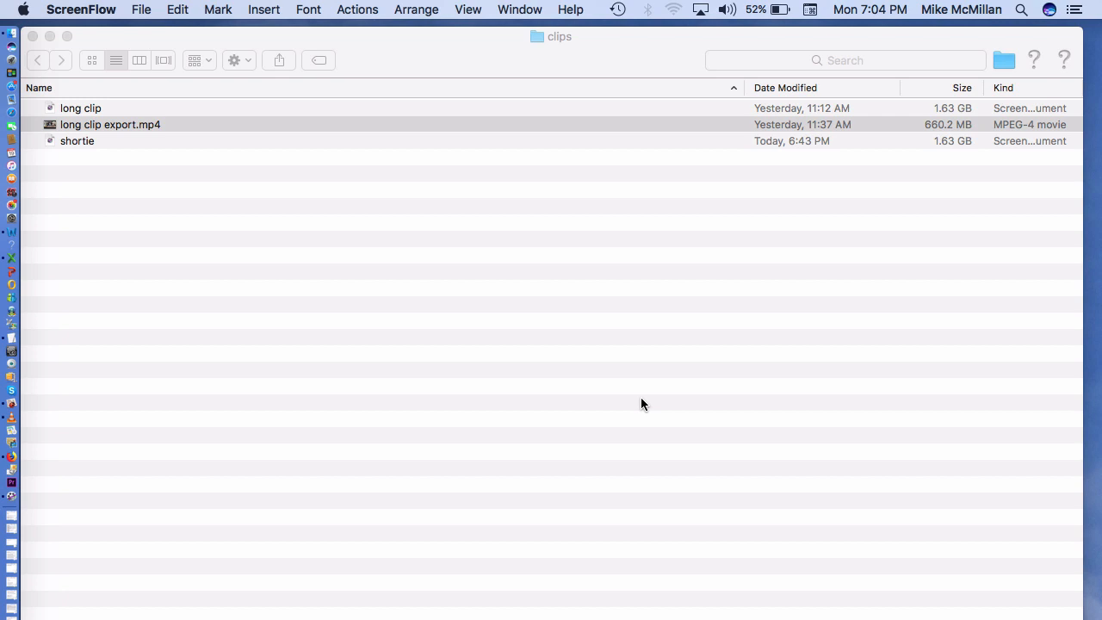
{"action": "left_click", "coordinate": [641, 398]}
{"action": "left_click", "coordinate": [641, 397]}
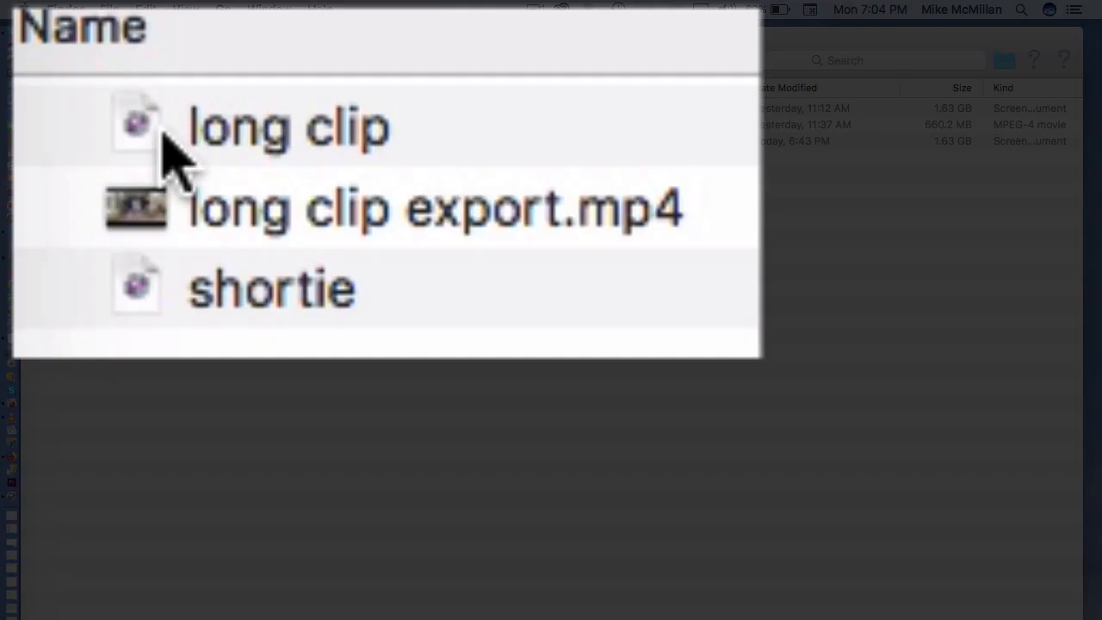
{"action": "left_click", "coordinate": [53, 106]}
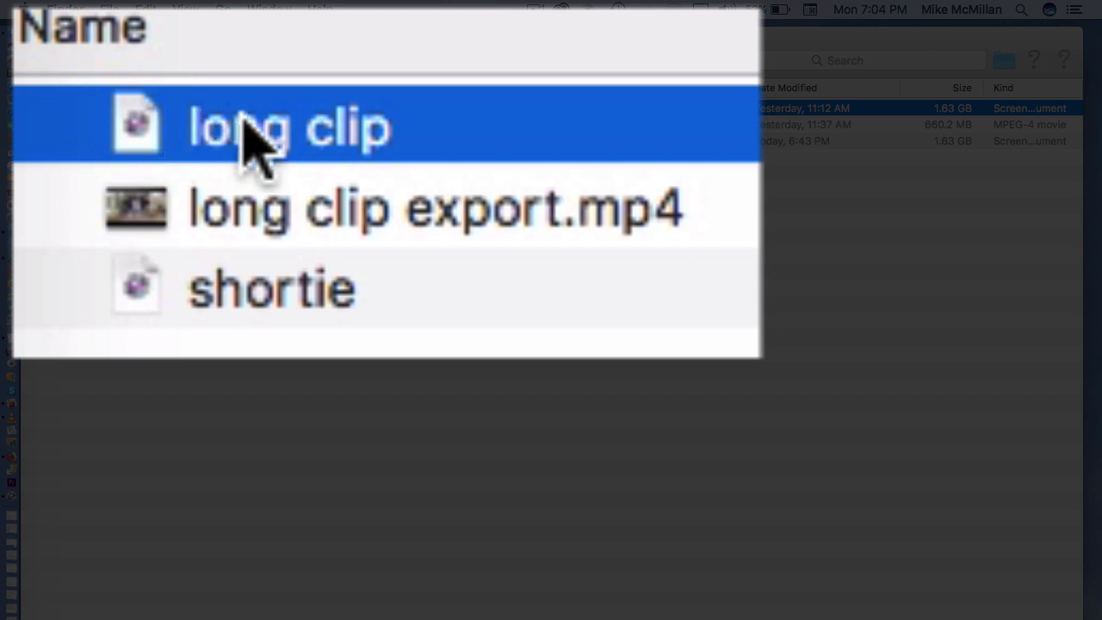
{"action": "left_click", "coordinate": [323, 219]}
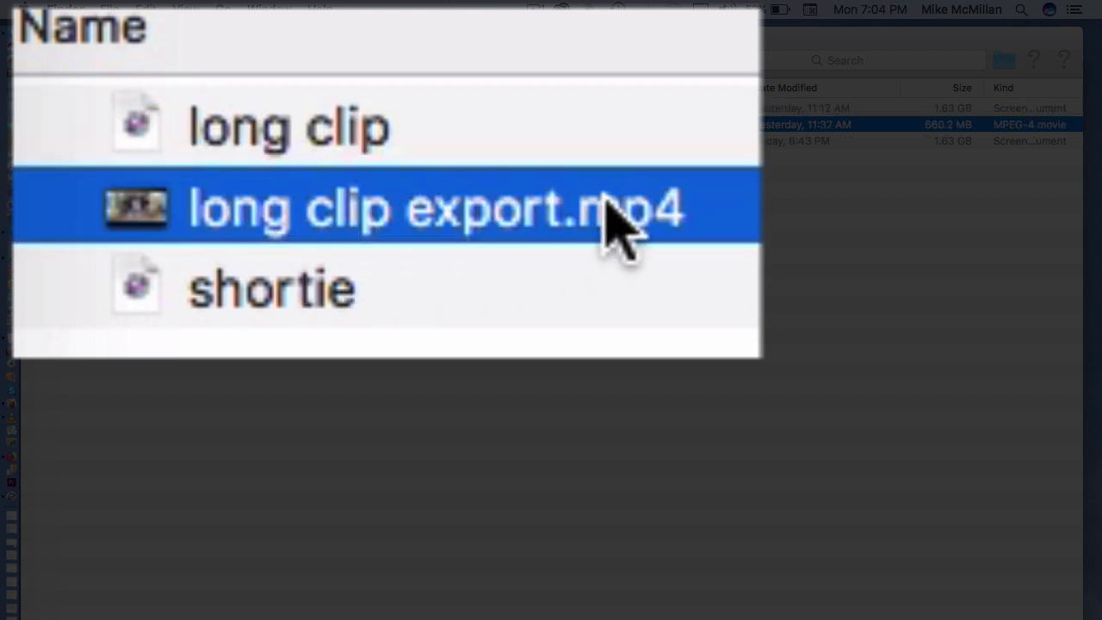
{"action": "left_click", "coordinate": [363, 118]}
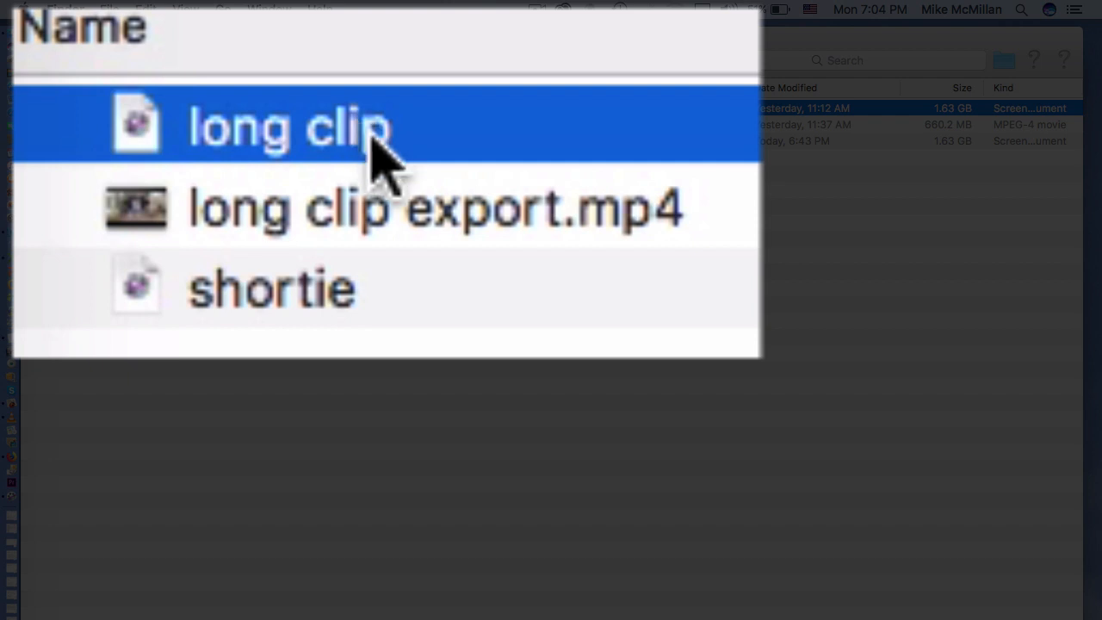
{"action": "left_click", "coordinate": [401, 215]}
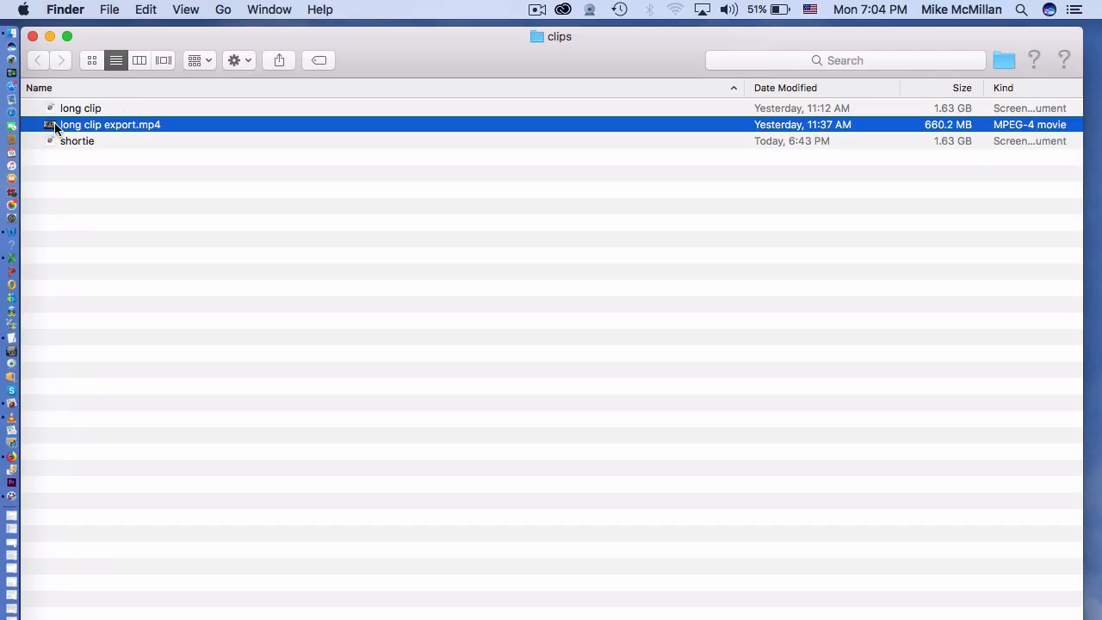
Step: Open long clip export.mp4 in QuickTime Player and scrub through it to 12:00 and back to 5:24
{"action": "double_click", "coordinate": [54, 125]}
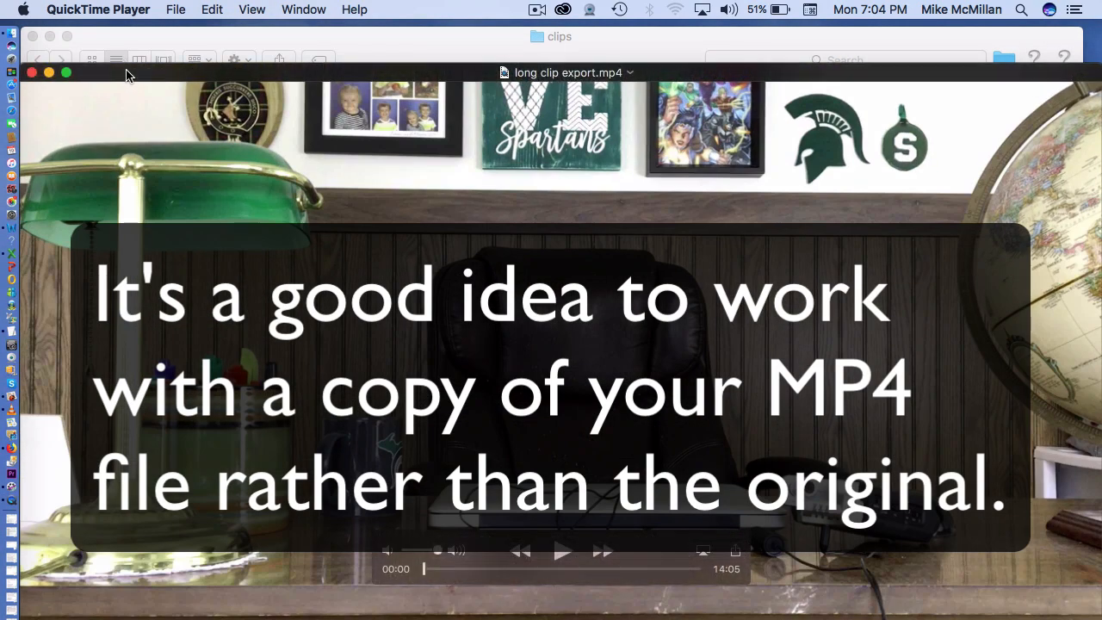
{"action": "left_click_drag", "start_coordinate": [127, 74], "coordinate": [128, 38]}
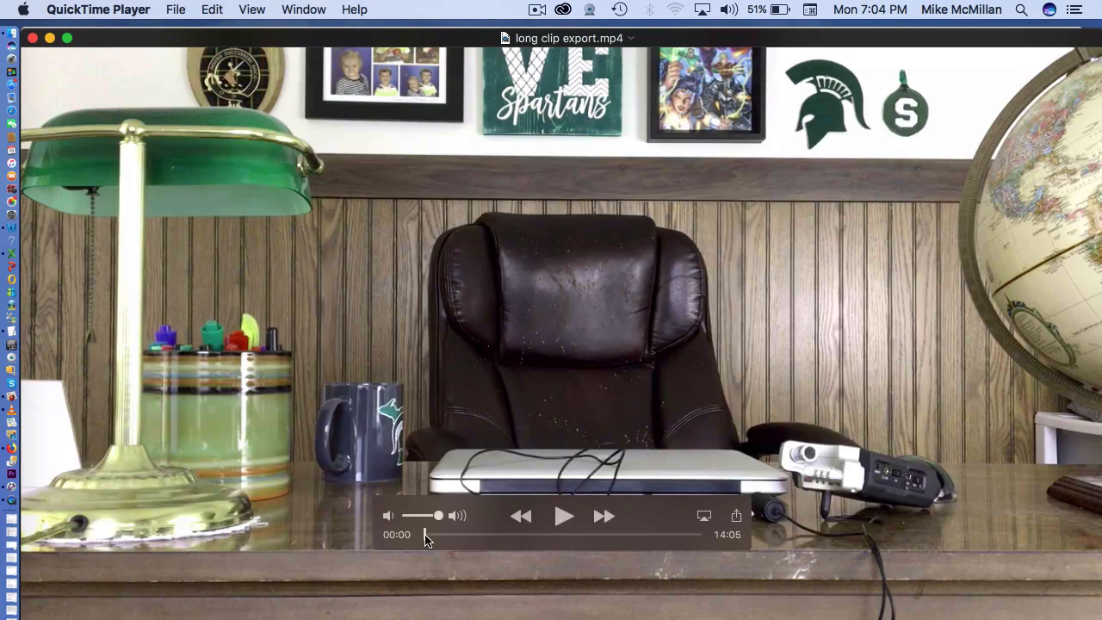
{"action": "left_click_drag", "start_coordinate": [428, 540], "coordinate": [660, 538]}
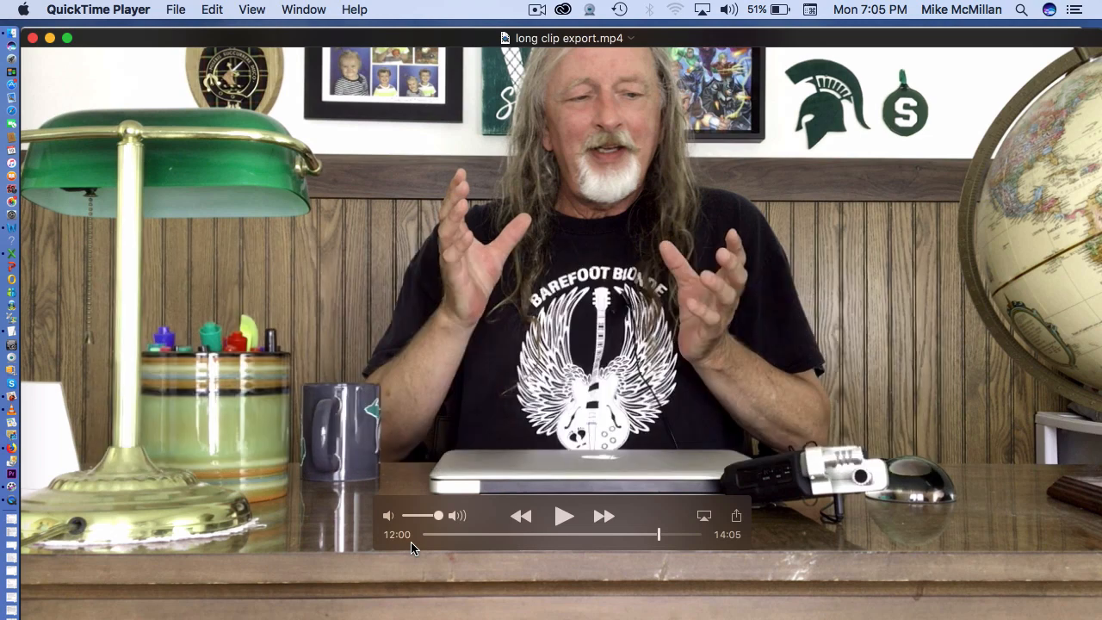
{"action": "left_click_drag", "start_coordinate": [501, 535], "coordinate": [530, 536]}
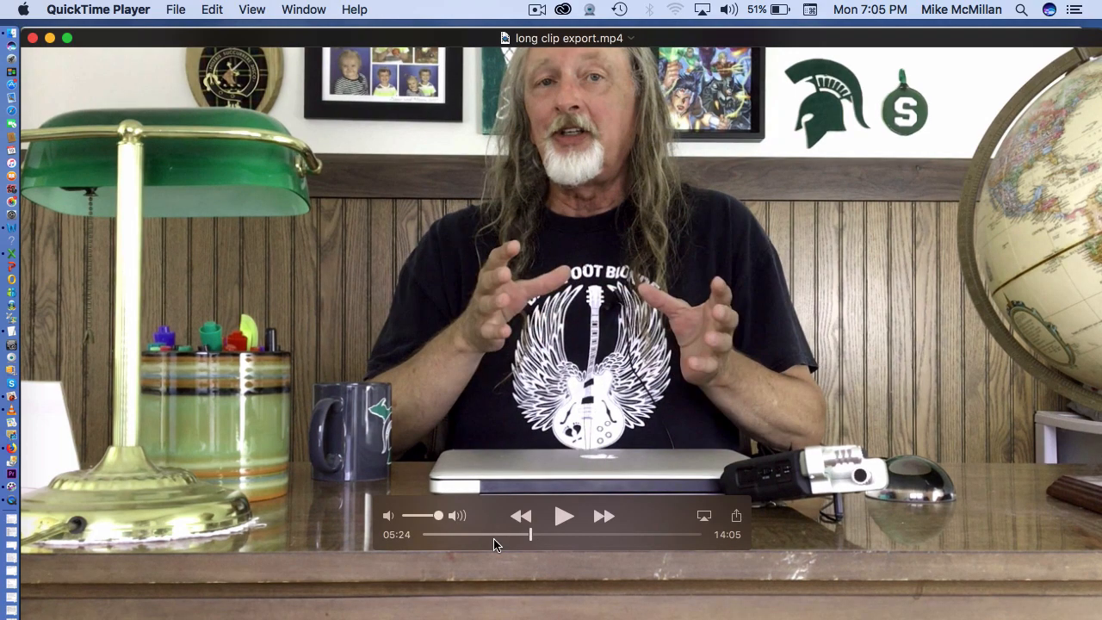
Step: Start trimming the movie and move the start of the kept range to near the 6-minute mark
{"action": "left_click", "coordinate": [179, 9]}
{"action": "mouse_move", "coordinate": [212, 9]}
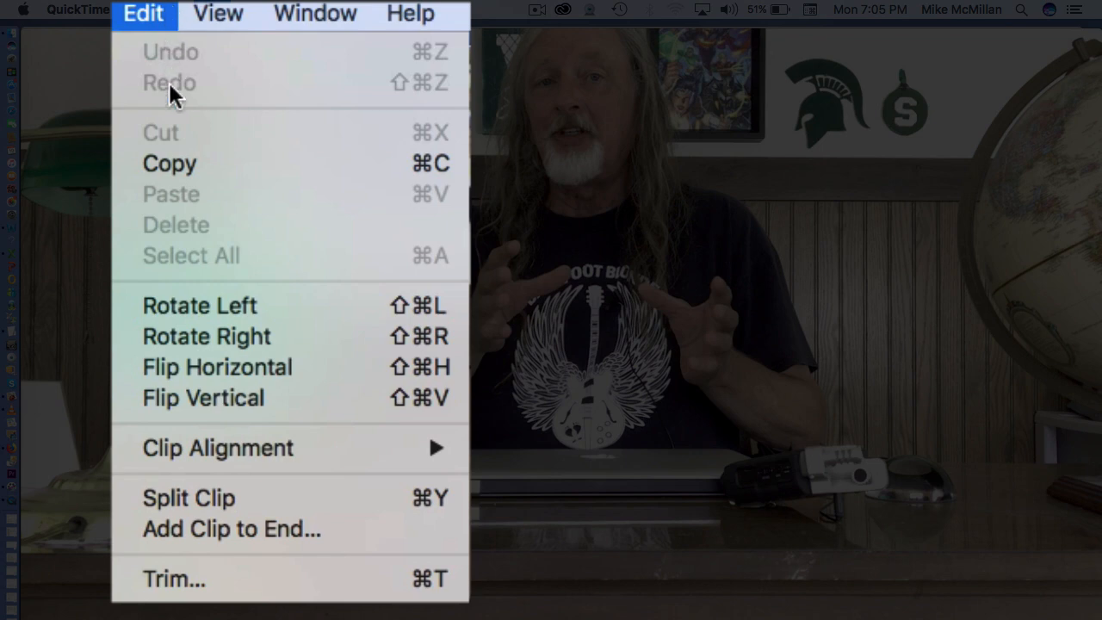
{"action": "left_click", "coordinate": [195, 593]}
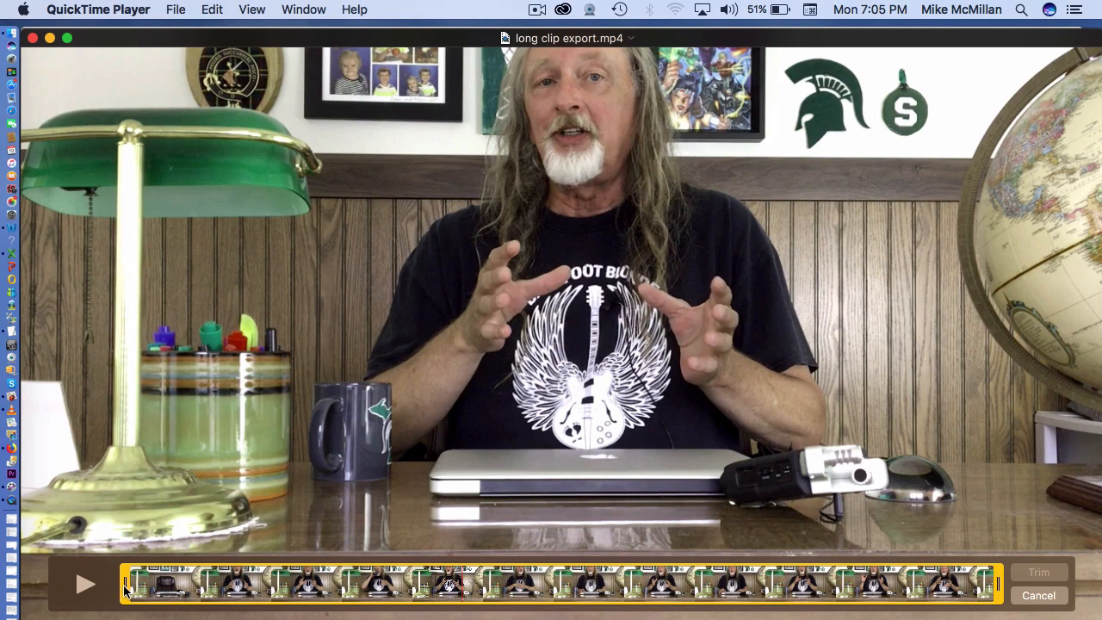
{"action": "left_click", "coordinate": [126, 588]}
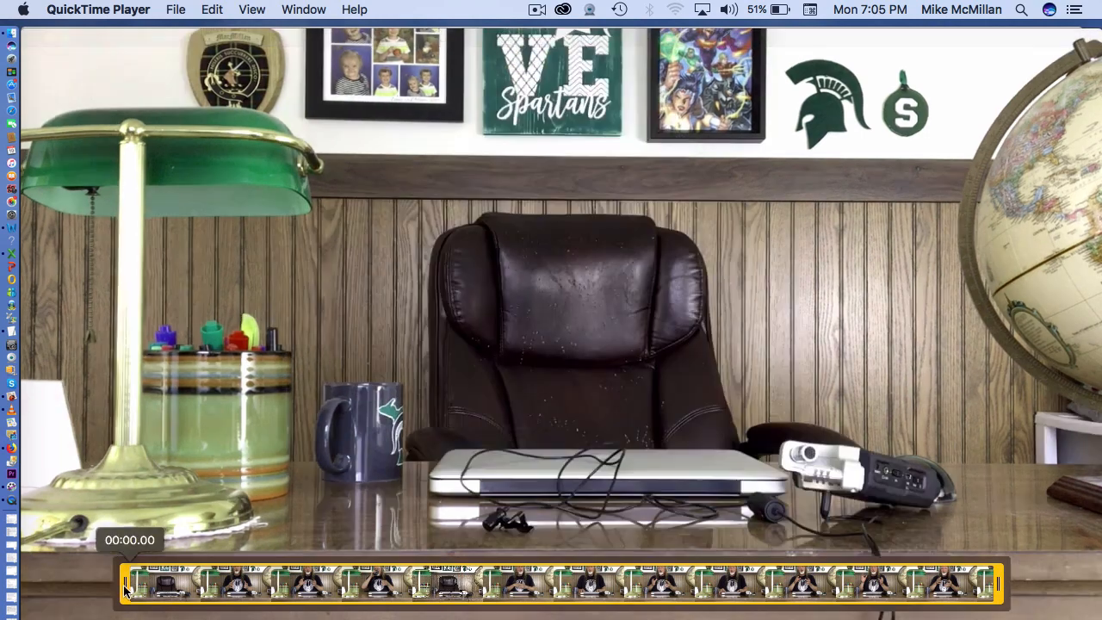
{"action": "left_click", "coordinate": [1000, 588]}
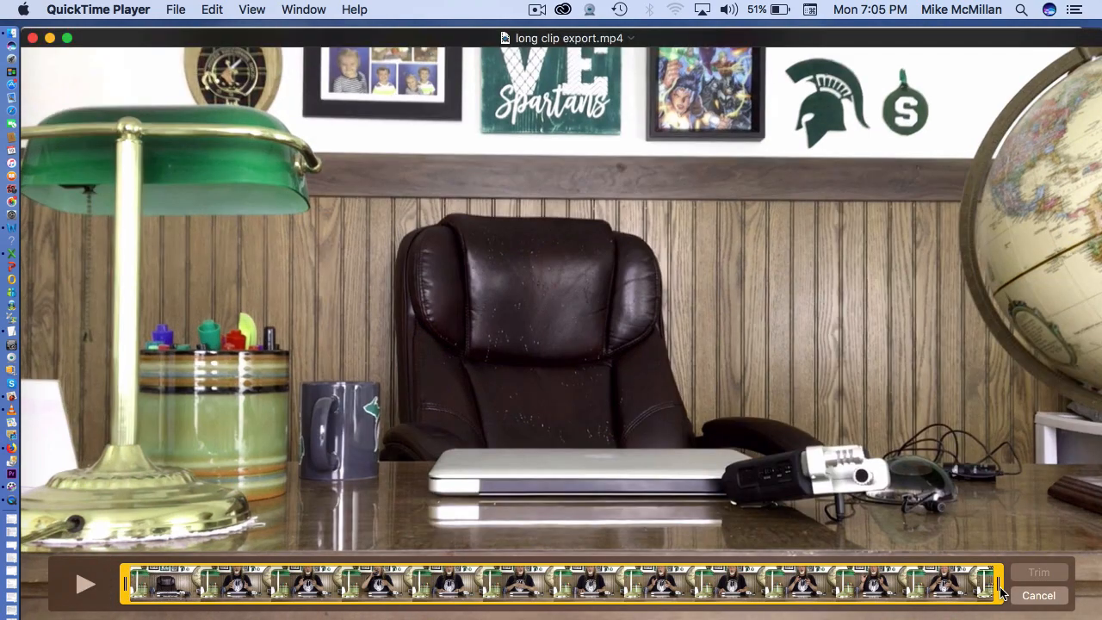
{"action": "left_click", "coordinate": [126, 588]}
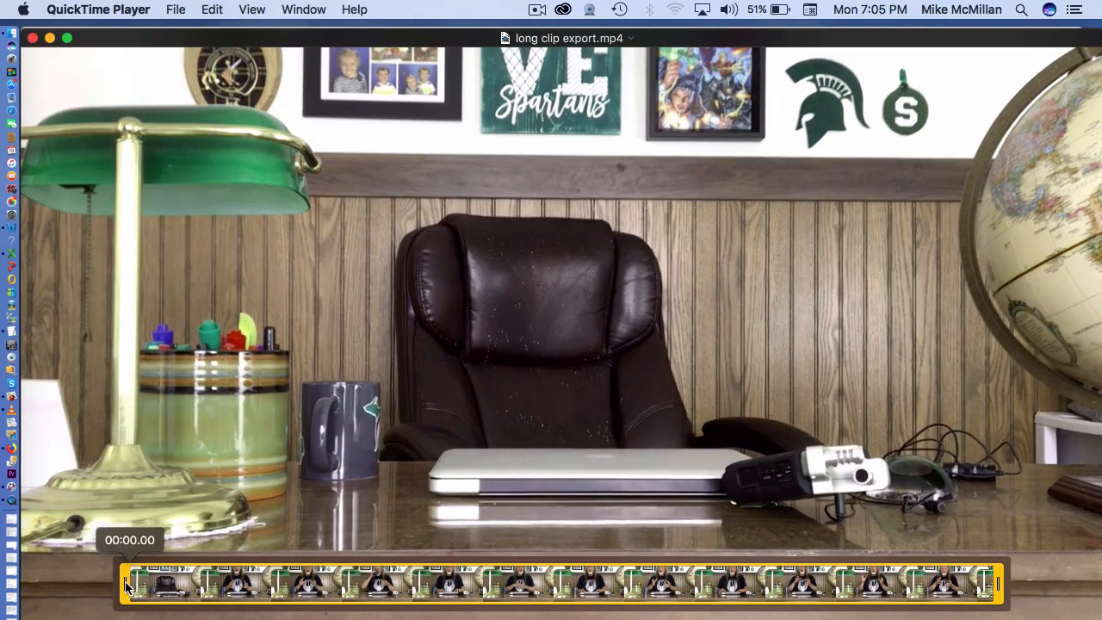
{"action": "left_click_drag", "start_coordinate": [126, 588], "coordinate": [488, 596]}
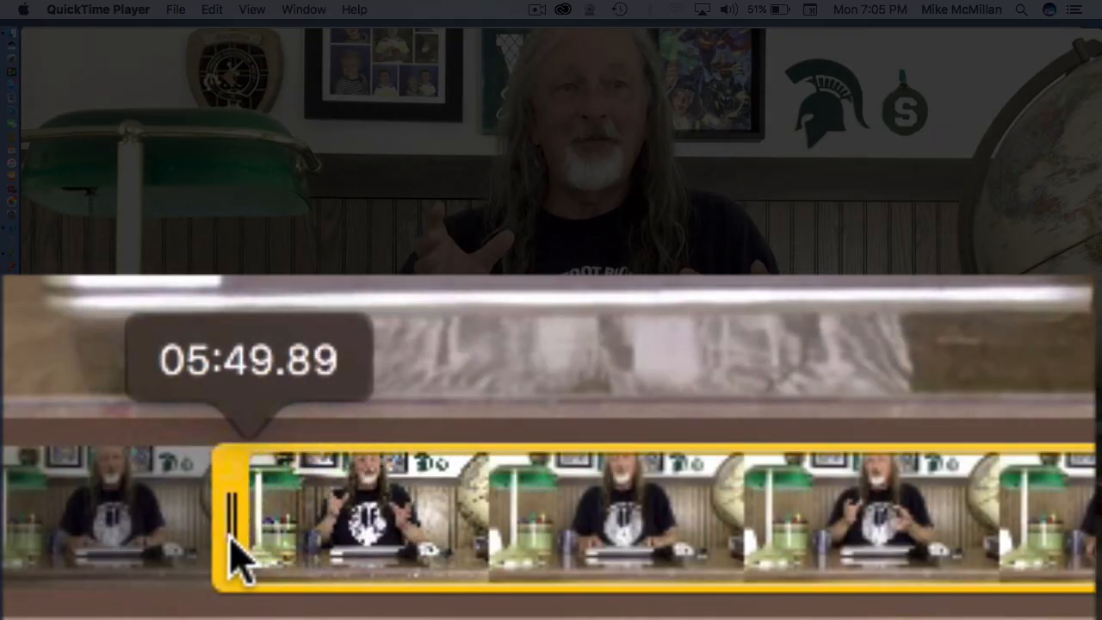
{"action": "left_click_drag", "start_coordinate": [230, 538], "coordinate": [472, 599]}
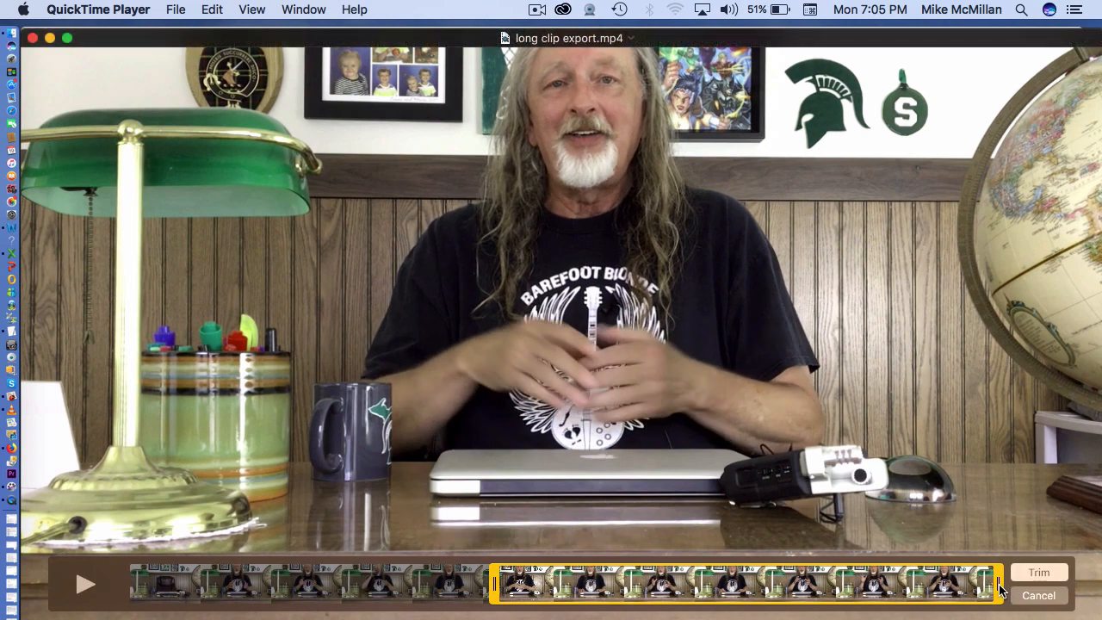
Step: Shorten the kept range from its end to about 9 seconds, apply the trim and scrub through the trimmed movie
{"action": "left_click_drag", "start_coordinate": [1002, 590], "coordinate": [302, 593]}
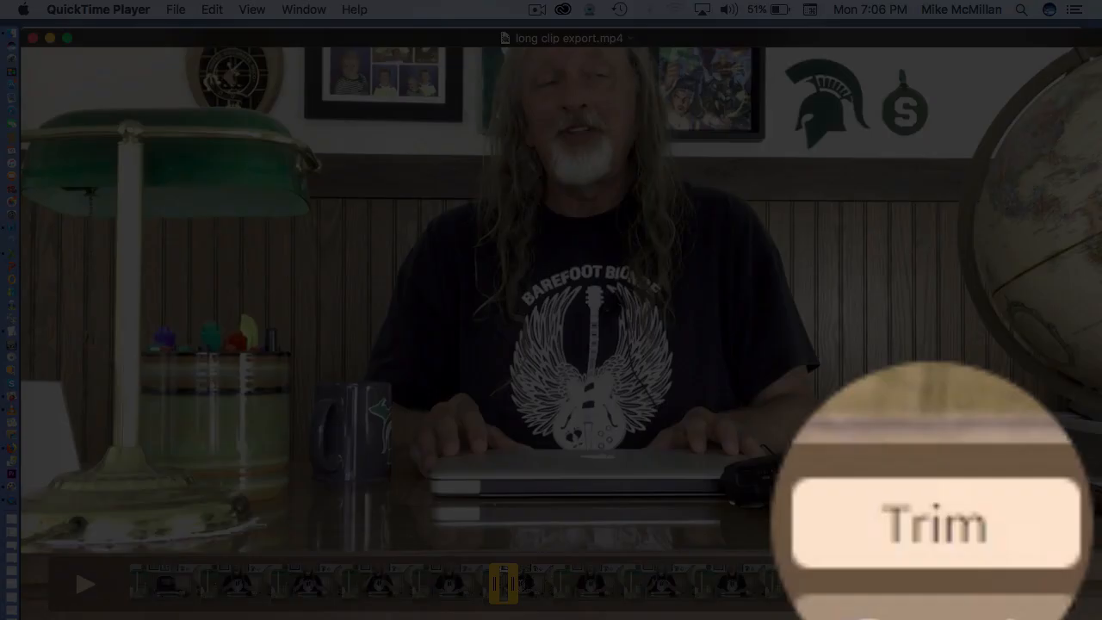
{"action": "left_click", "coordinate": [977, 527]}
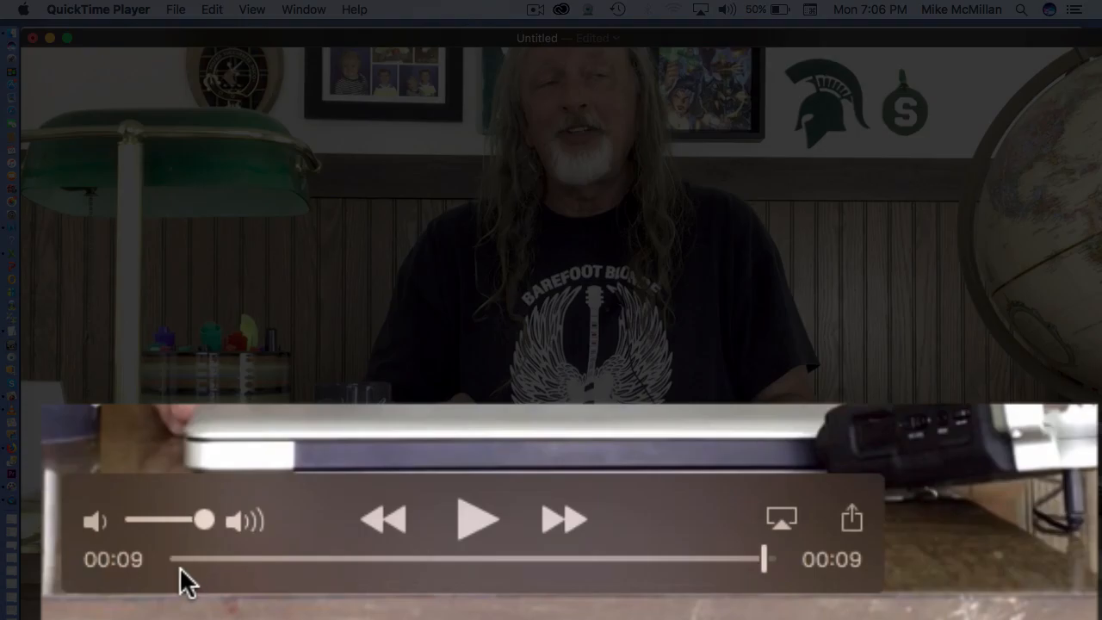
{"action": "left_click_drag", "start_coordinate": [179, 568], "coordinate": [817, 558]}
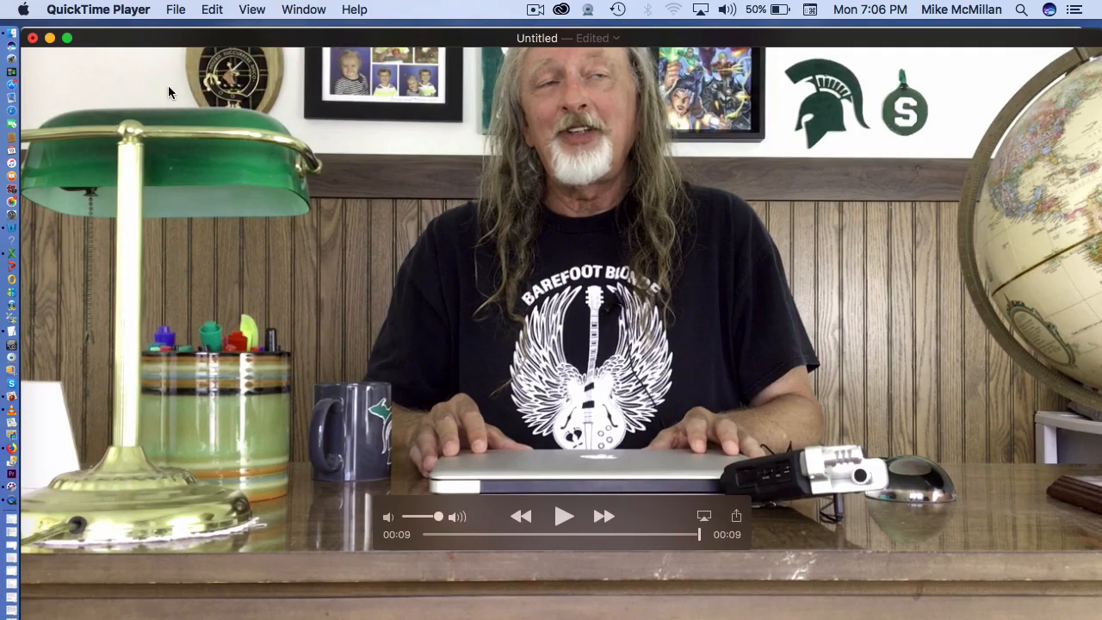
Step: Save the trimmed movie to the Desktop as "qt trim"
{"action": "left_click", "coordinate": [175, 9]}
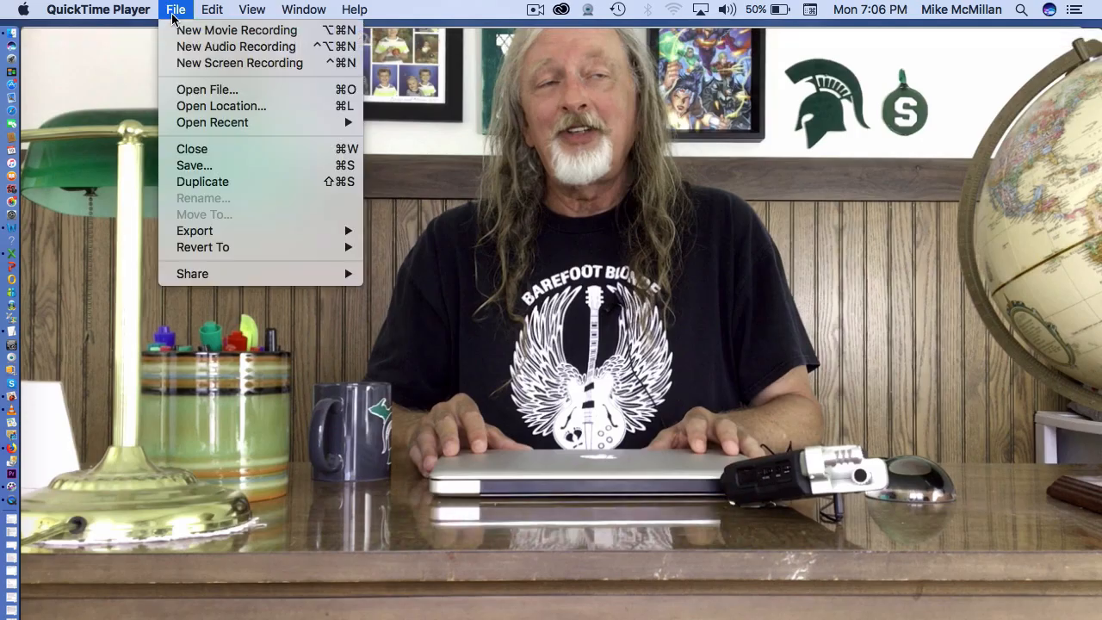
{"action": "left_click", "coordinate": [190, 169]}
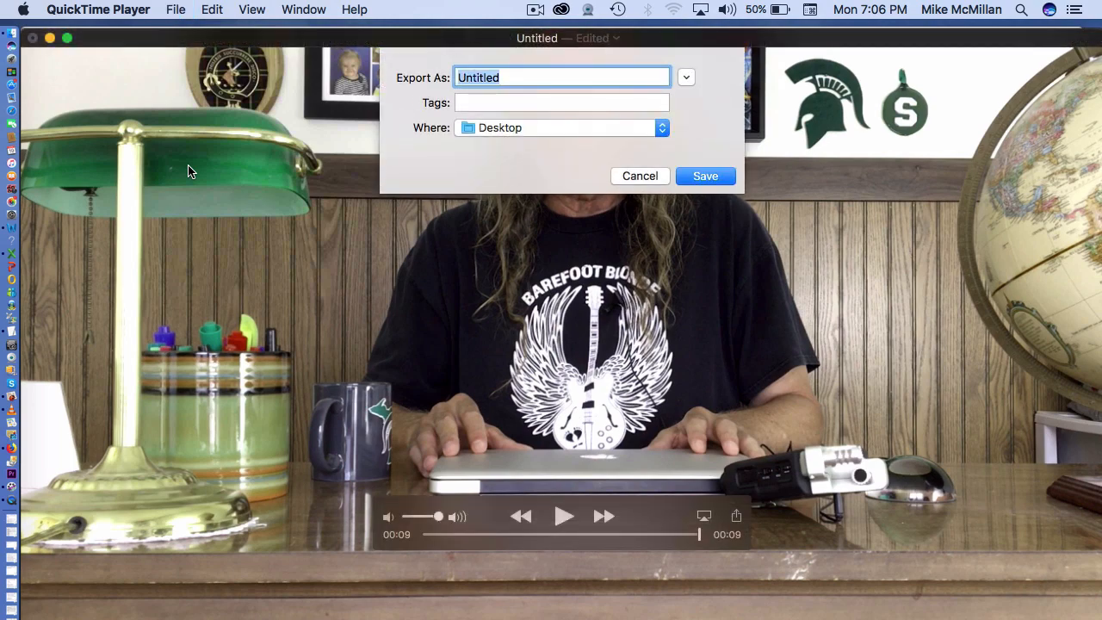
{"action": "type", "text": "qt"}
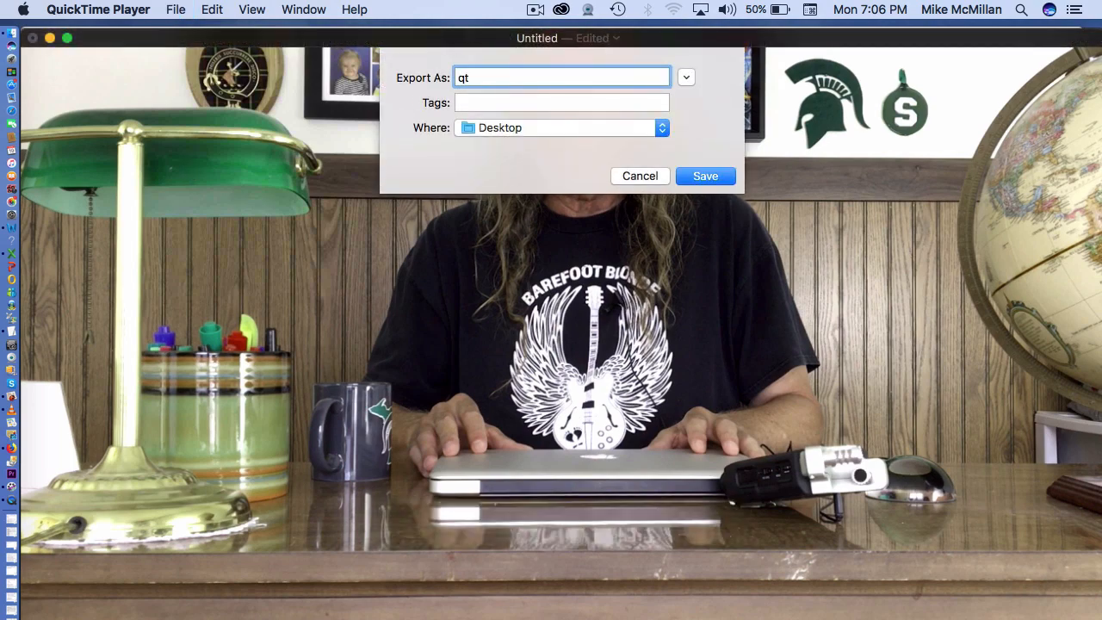
{"action": "type", "text": " trim"}
{"action": "left_click", "coordinate": [704, 176]}
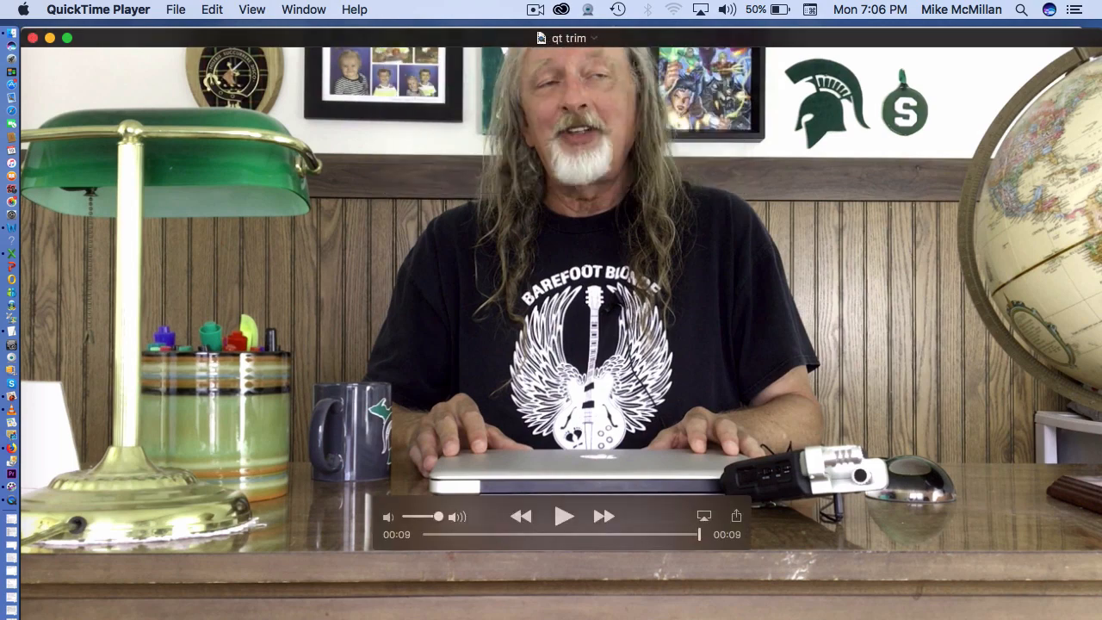
Step: Close the trimmed movie, switch to the clips folder in Finder and select the qt trim file to check its size
{"action": "left_click", "coordinate": [33, 39]}
{"action": "left_click", "coordinate": [374, 301]}
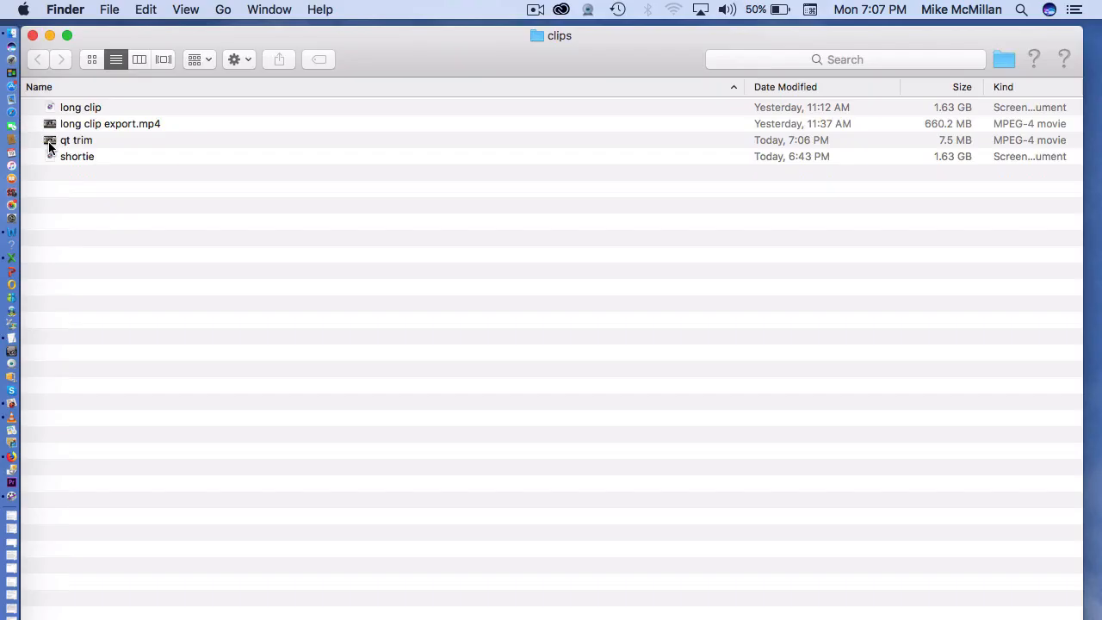
{"action": "left_click", "coordinate": [49, 146]}
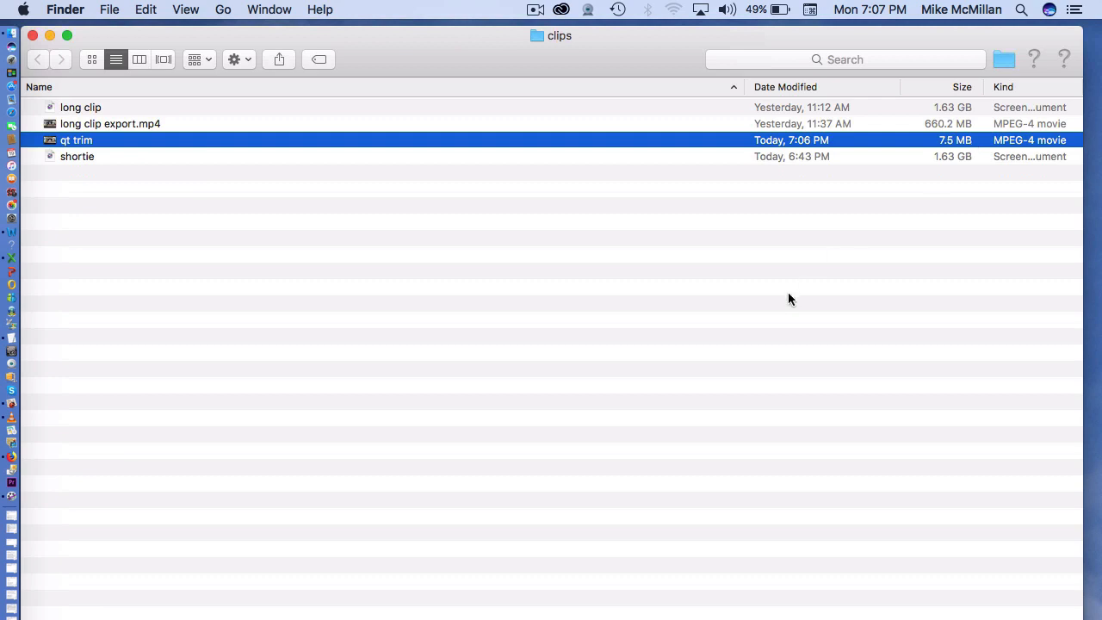
Step: Open Calculator and divide 7.5 by 1630 to compare the trimmed movie's size with the shortie document's size in MB
{"action": "key", "text": "F4"}
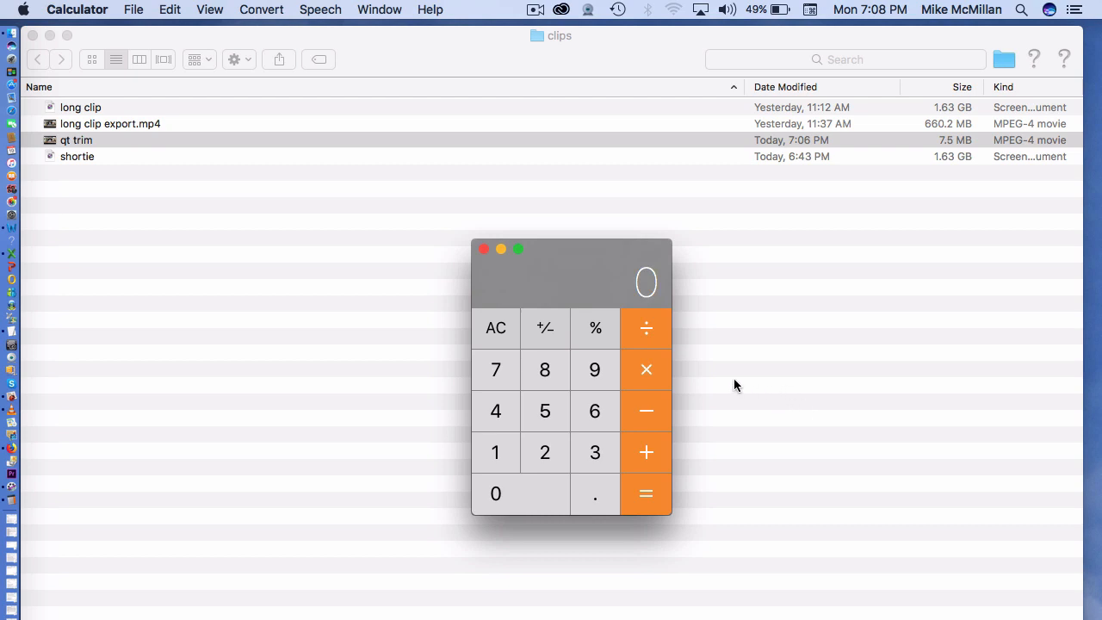
{"action": "left_click", "coordinate": [497, 377]}
{"action": "left_click", "coordinate": [600, 498]}
{"action": "left_click", "coordinate": [548, 410]}
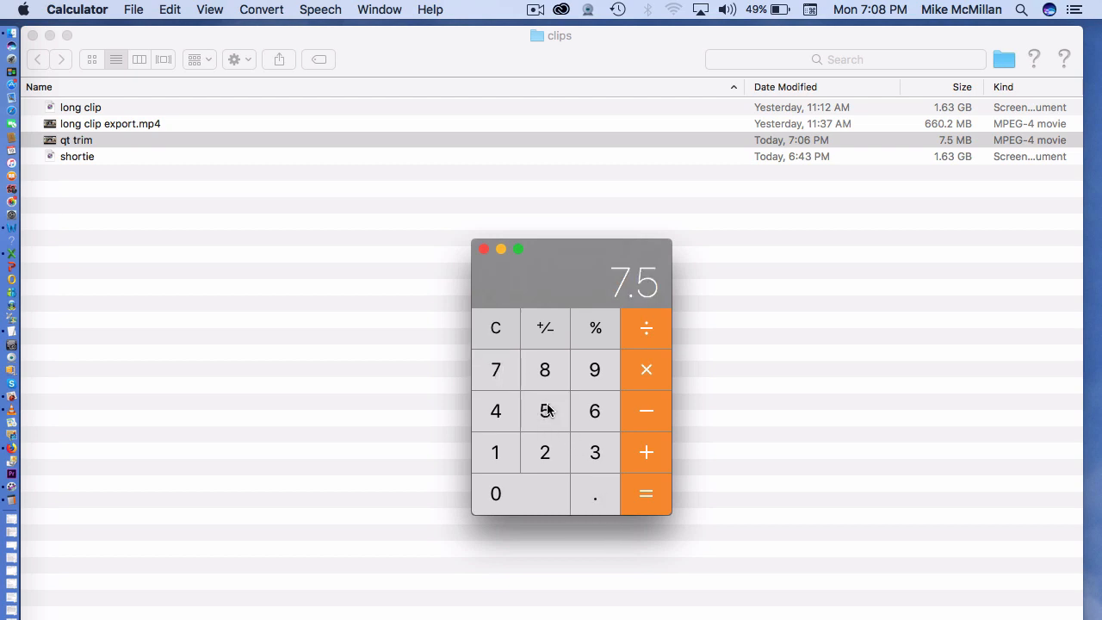
{"action": "left_click", "coordinate": [647, 329]}
{"action": "left_click", "coordinate": [500, 456]}
{"action": "left_click", "coordinate": [601, 418]}
{"action": "left_click", "coordinate": [596, 454]}
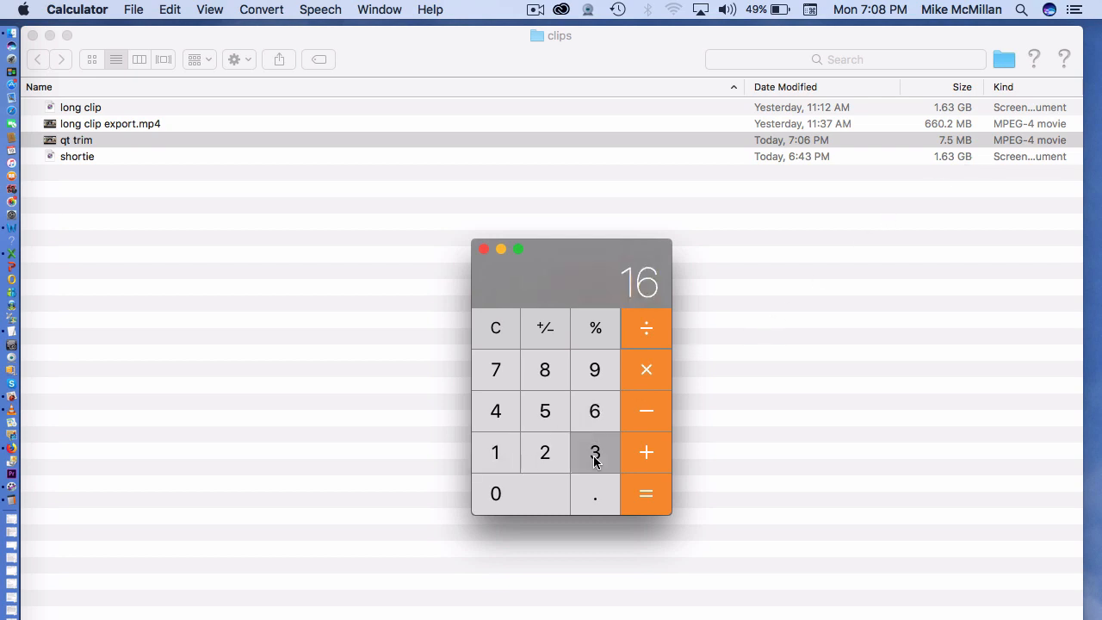
{"action": "left_click", "coordinate": [520, 498]}
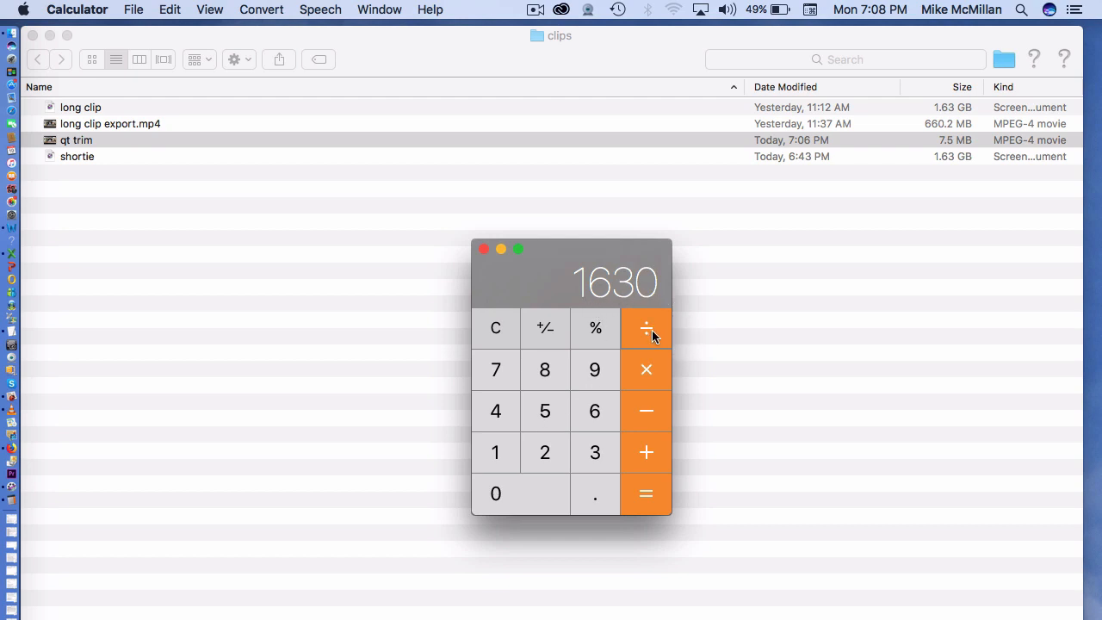
{"action": "left_click", "coordinate": [646, 497]}
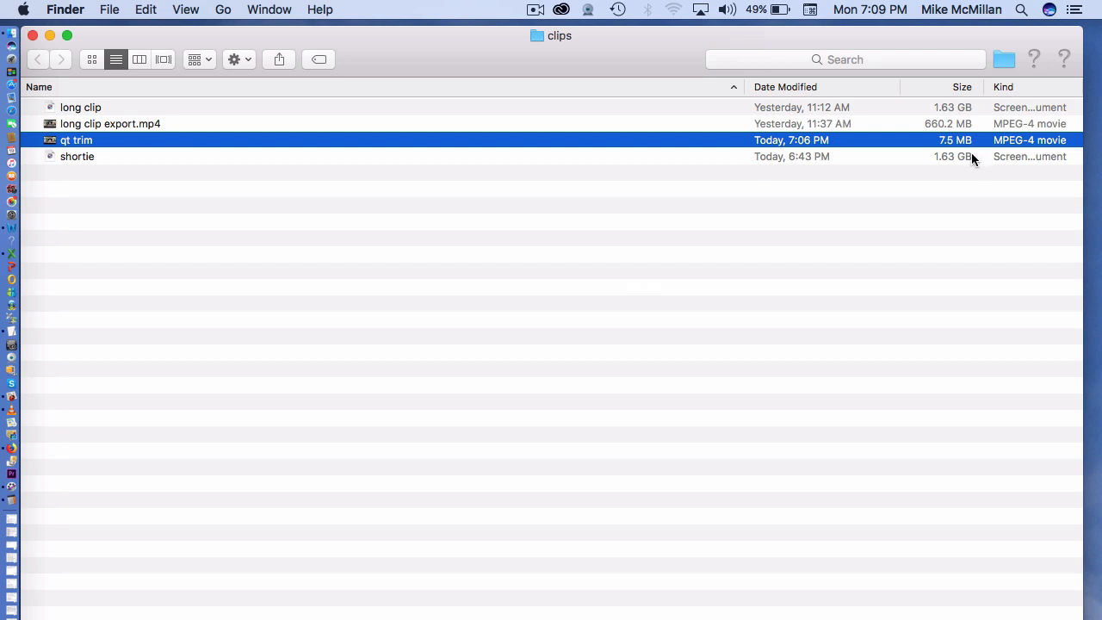
Step: Compare the file sizes of shortie and qt trim in the clips folder by selecting them alternately
{"action": "left_click", "coordinate": [971, 157]}
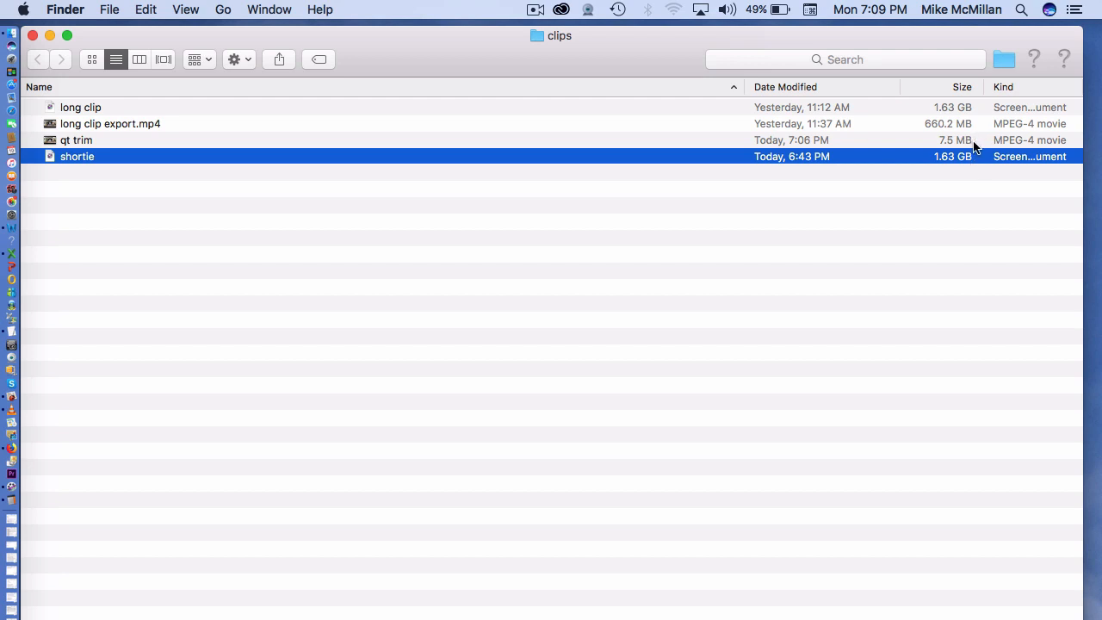
{"action": "left_click", "coordinate": [974, 143]}
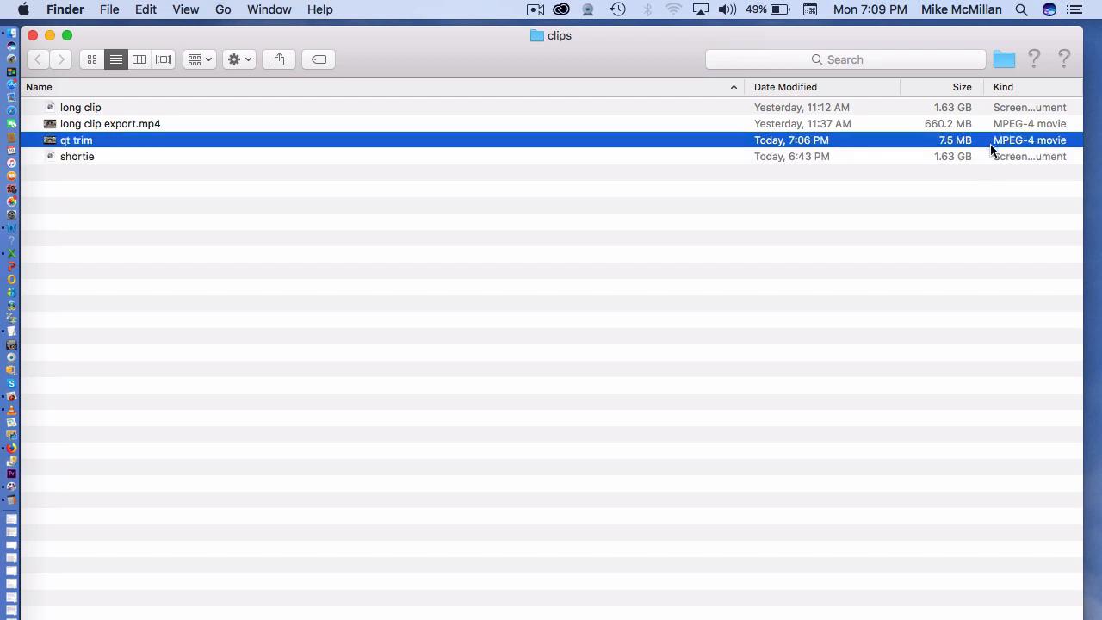
{"action": "left_click", "coordinate": [979, 153]}
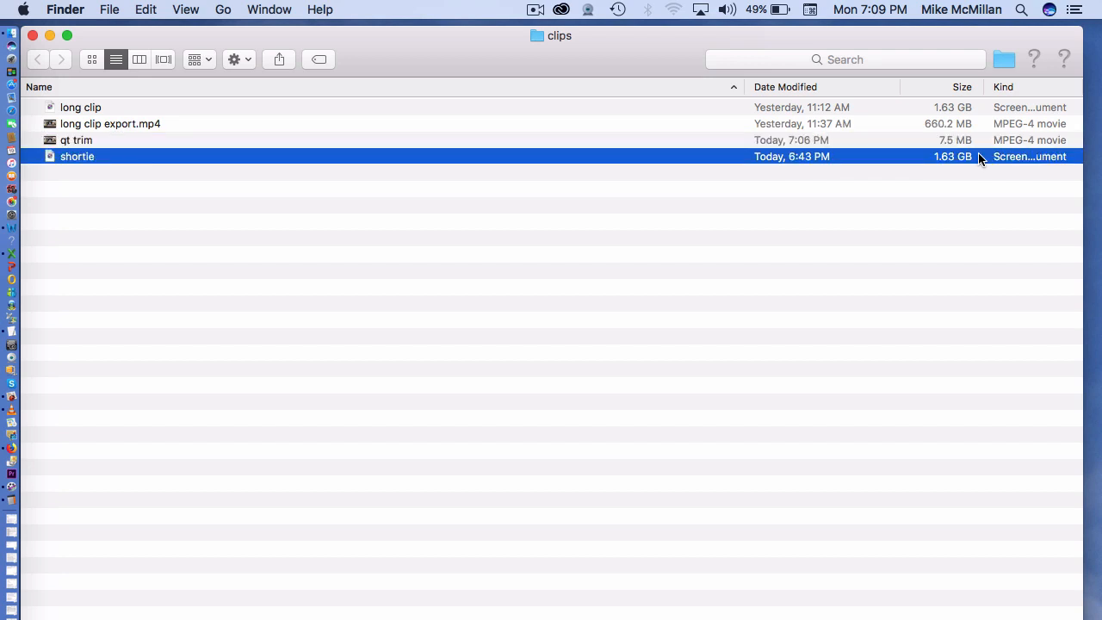
{"action": "left_click", "coordinate": [969, 142]}
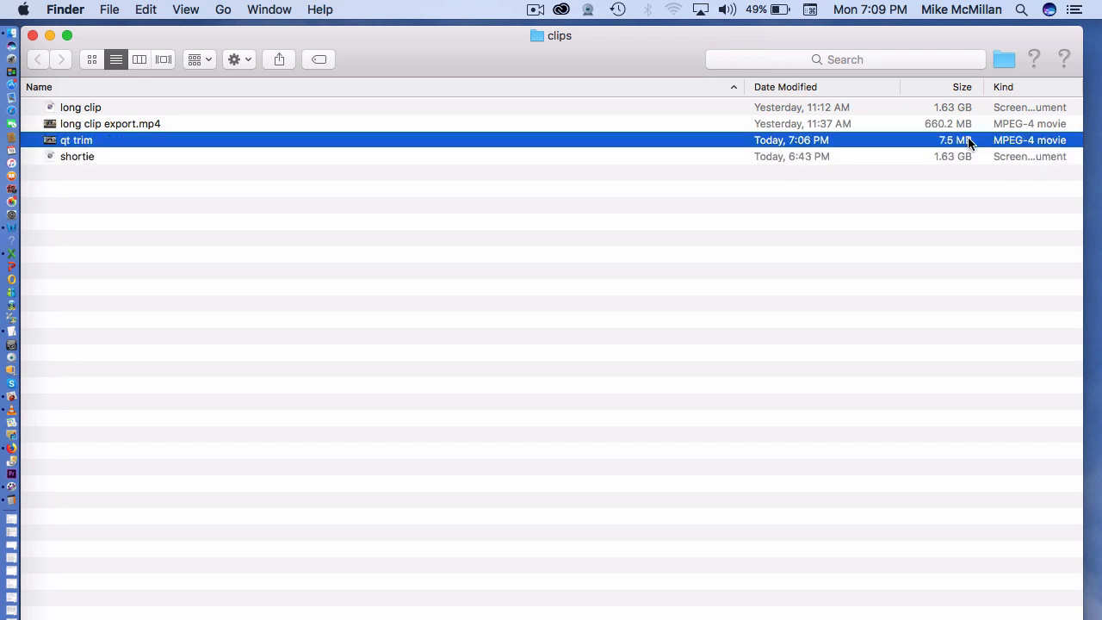